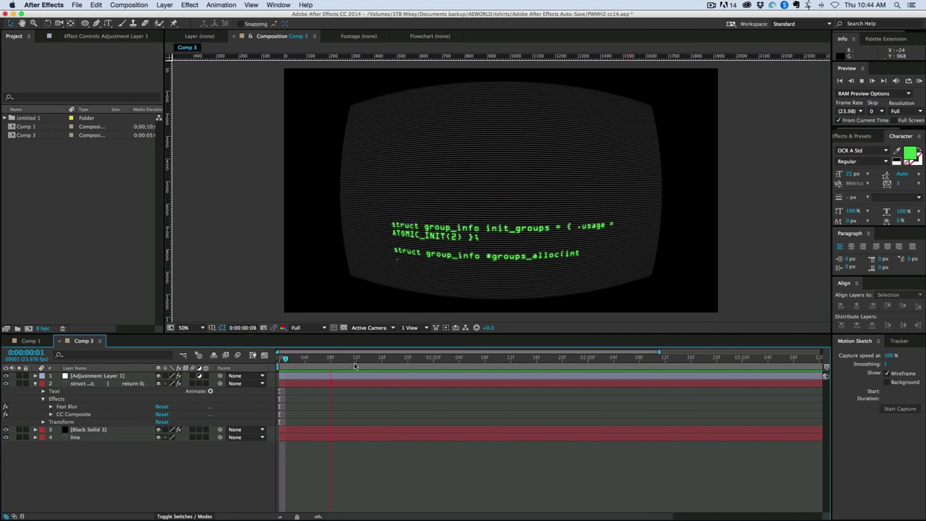
Stop and replay the Comp 3 preview, then step the animation back a few frames
key("space")
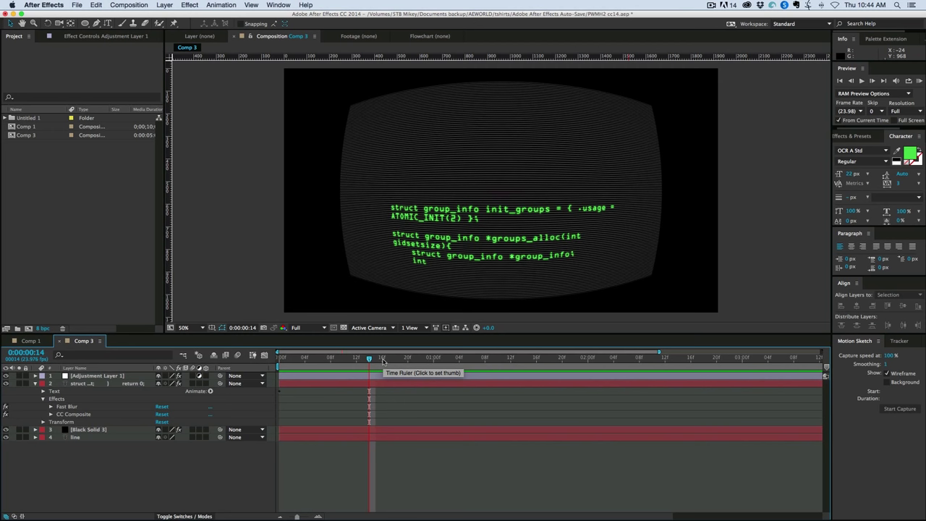
key("space")
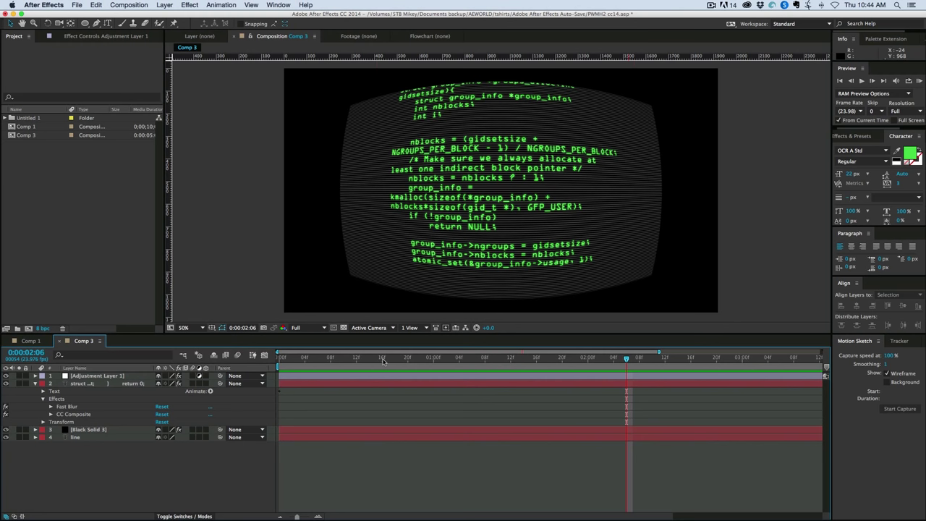
key("Page_Up")
key("Page_Up")
key("Page_Up")
key("Page_Up")
key("Page_Up")
key("Page_Up")
key("Page_Up")
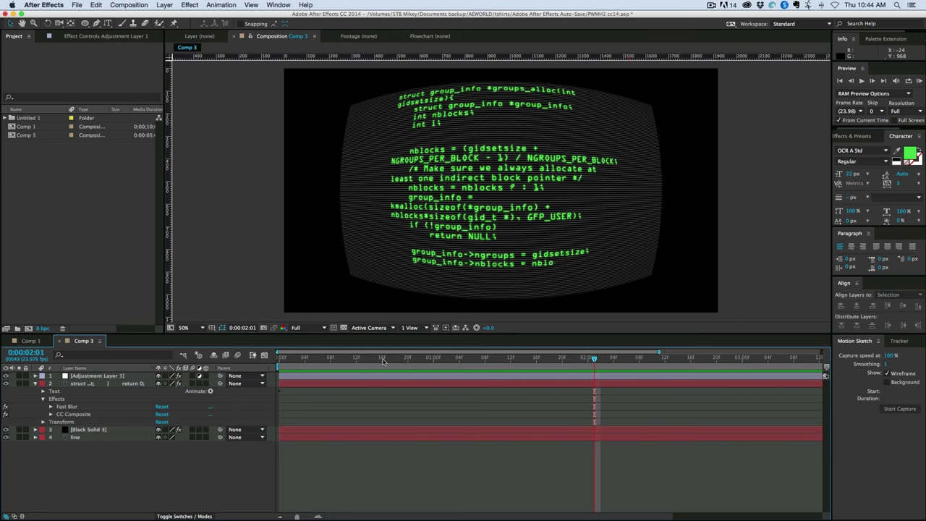
key("Page_Up")
key("Page_Up")
key("Page_Up")
key("Page_Up")
key("Page_Up")
key("Page_Up")
key("Page_Up")
key("Page_Up")
key("Page_Up")
key("Page_Up")
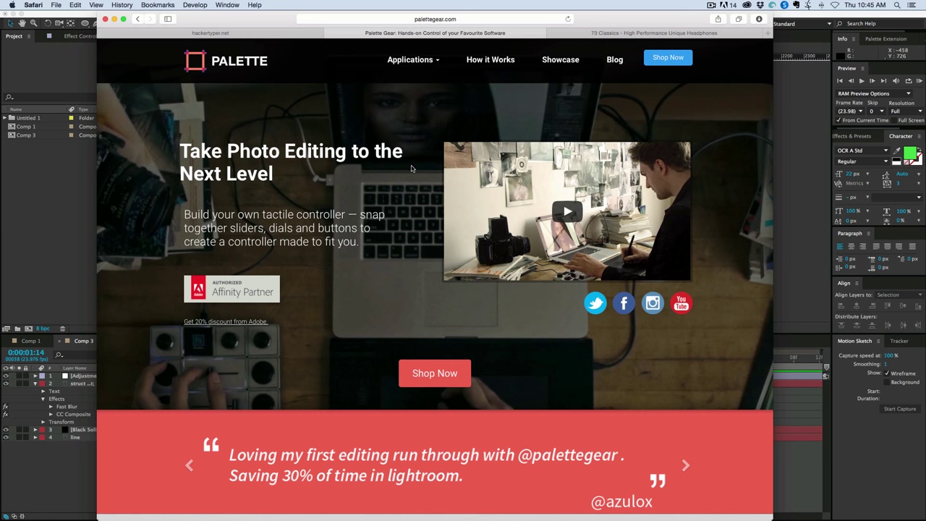
Scroll down through the Palette Gear homepage
scroll(416, 168, "down", 5)
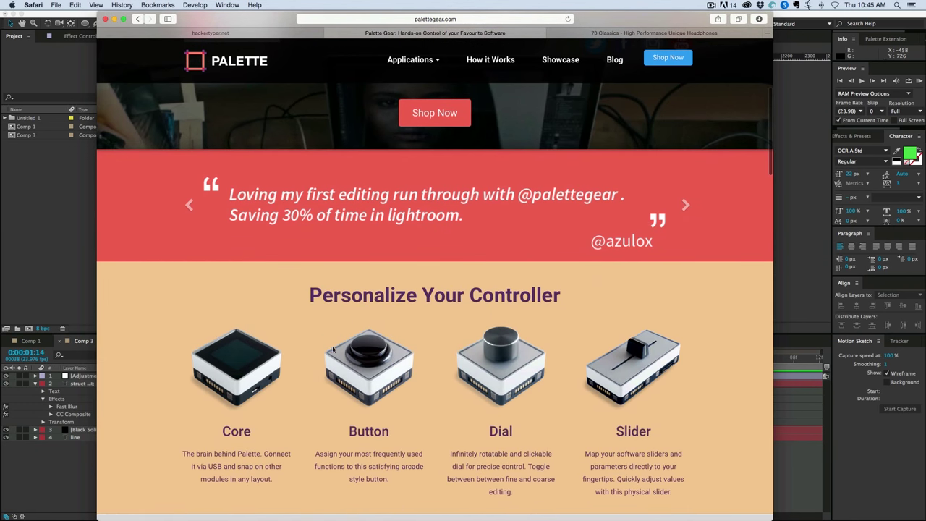
scroll(235, 349, "down", 2)
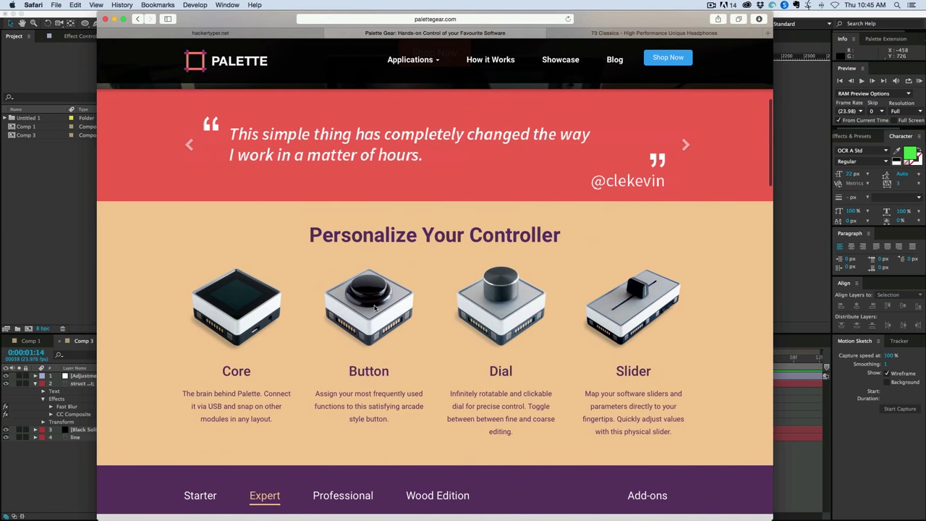
scroll(361, 319, "down", 1)
scroll(362, 318, "down", 1)
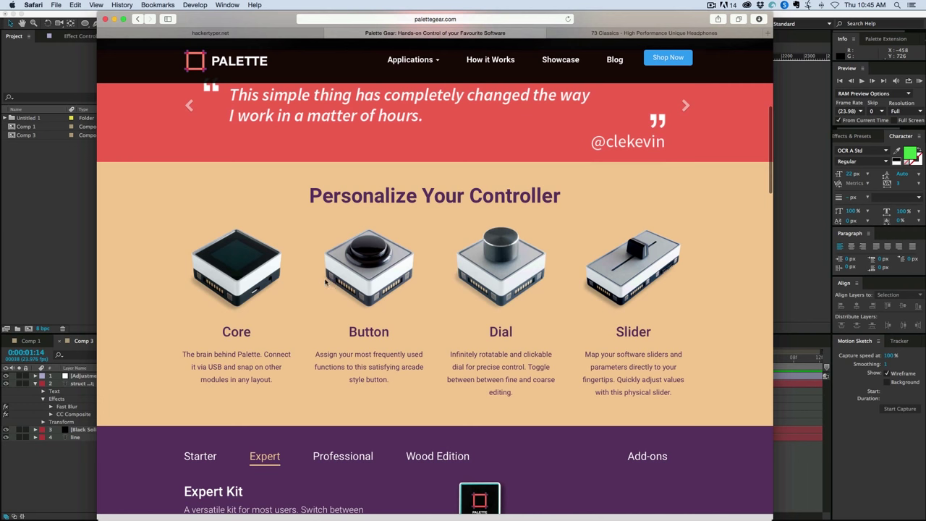
scroll(365, 266, "down", 1)
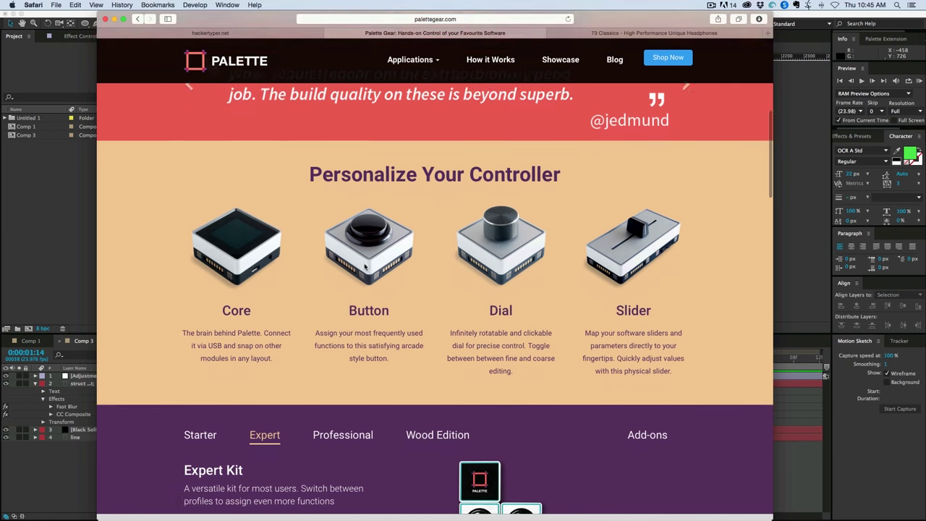
scroll(365, 266, "down", 1)
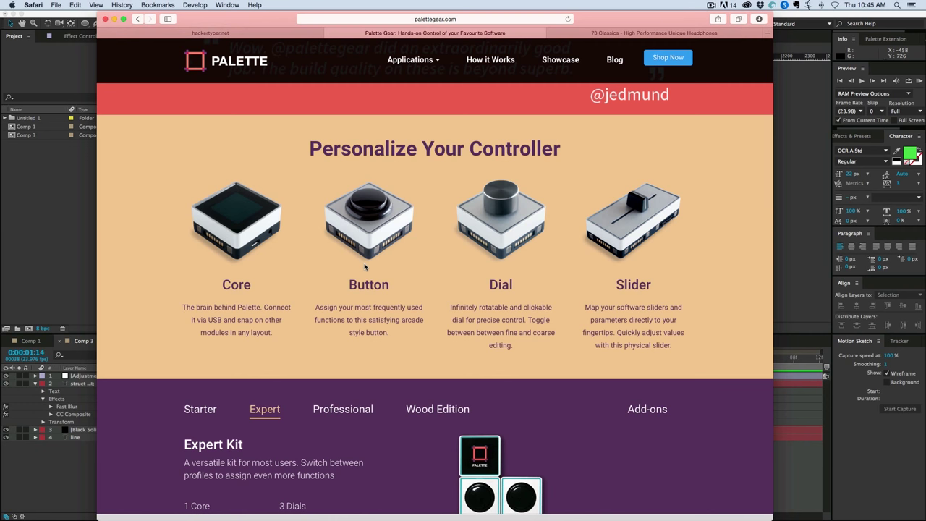
scroll(364, 266, "down", 4)
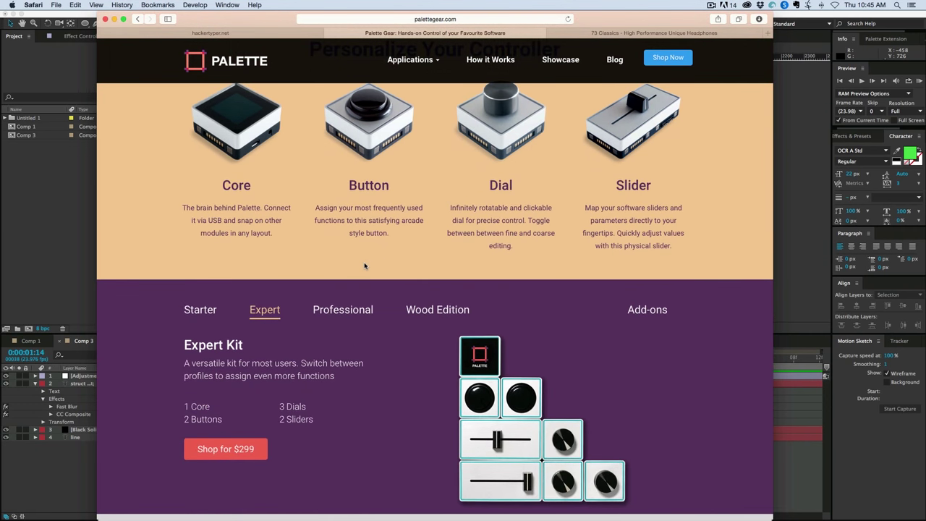
scroll(364, 266, "down", 7)
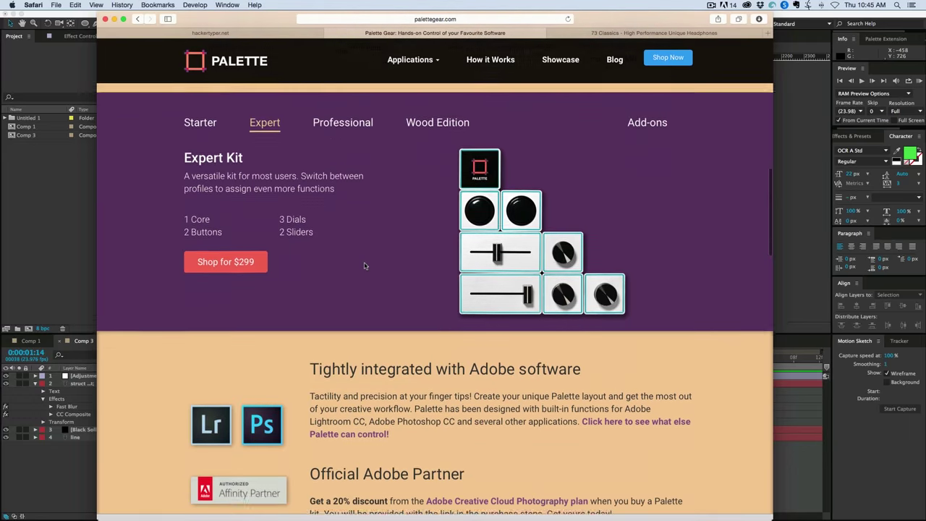
scroll(365, 266, "down", 10)
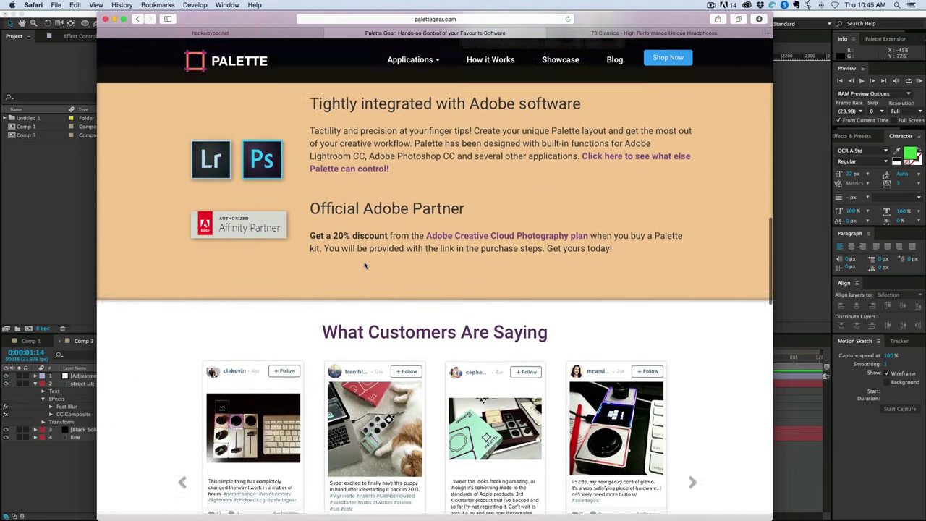
Scroll back over the page and bring up the Meze 73 Classics headphones tab
scroll(364, 266, "up", 8)
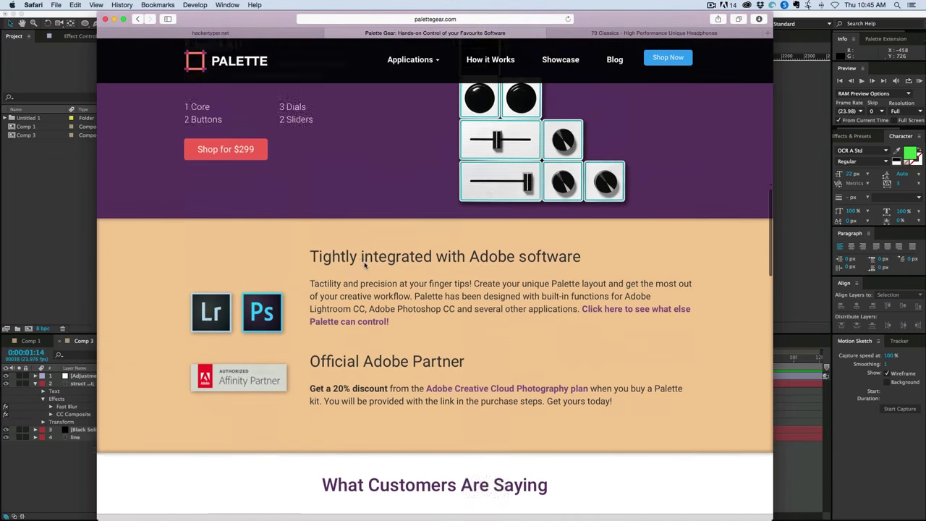
scroll(364, 266, "up", 6)
scroll(364, 266, "up", 12)
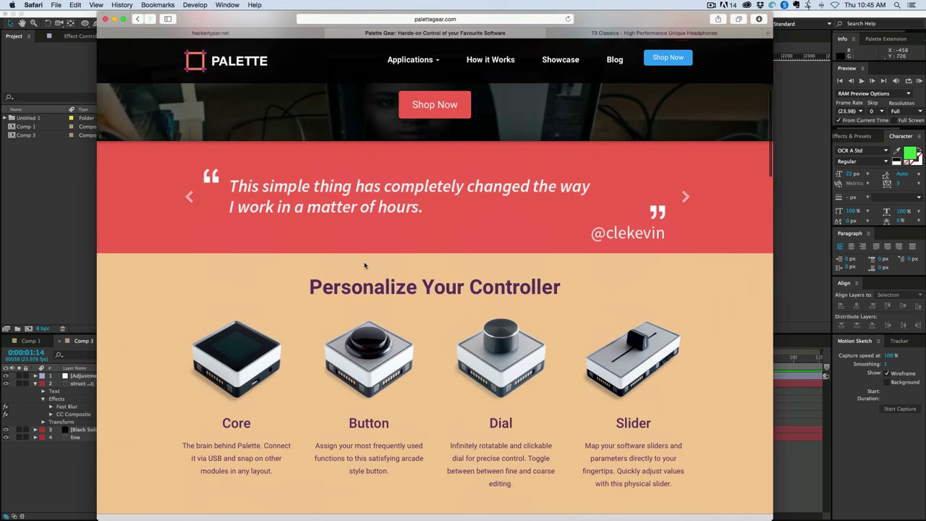
scroll(365, 266, "down", 20)
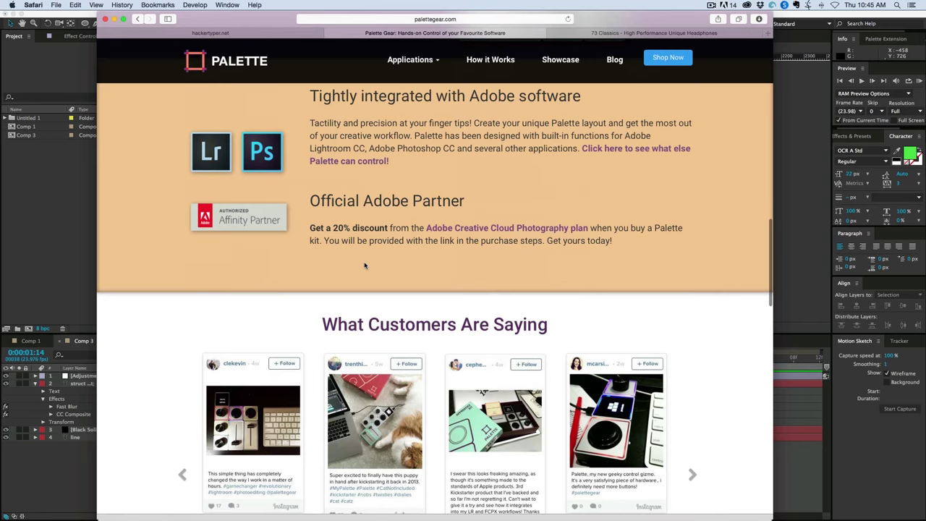
scroll(440, 207, "down", 5)
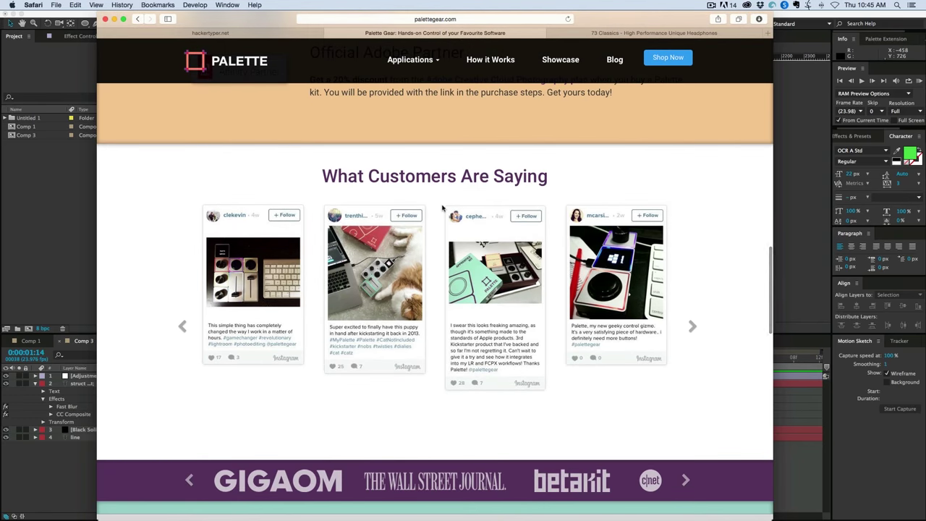
scroll(443, 208, "up", 20)
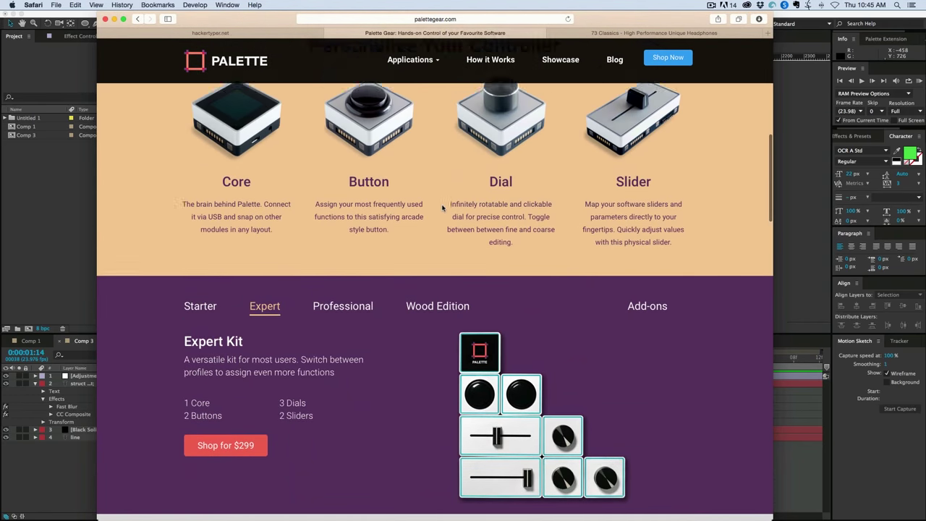
scroll(442, 208, "up", 8)
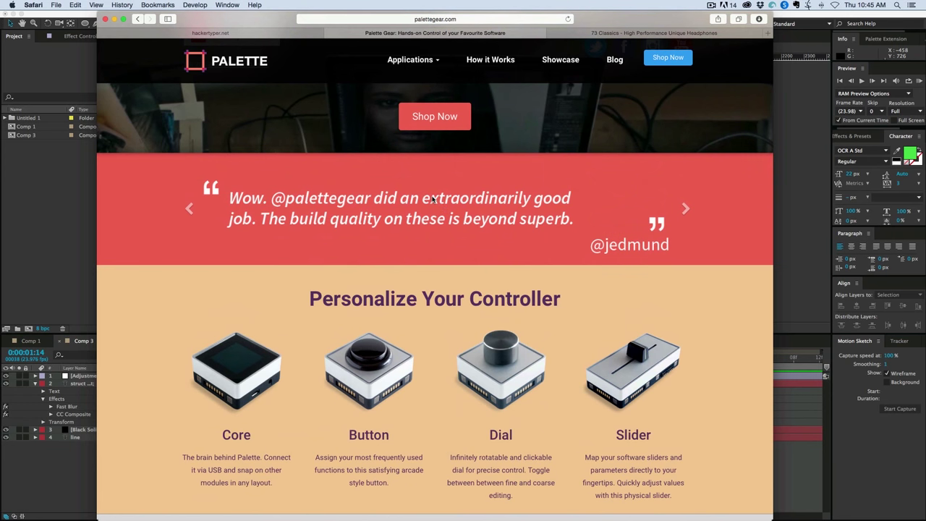
left_click(607, 37)
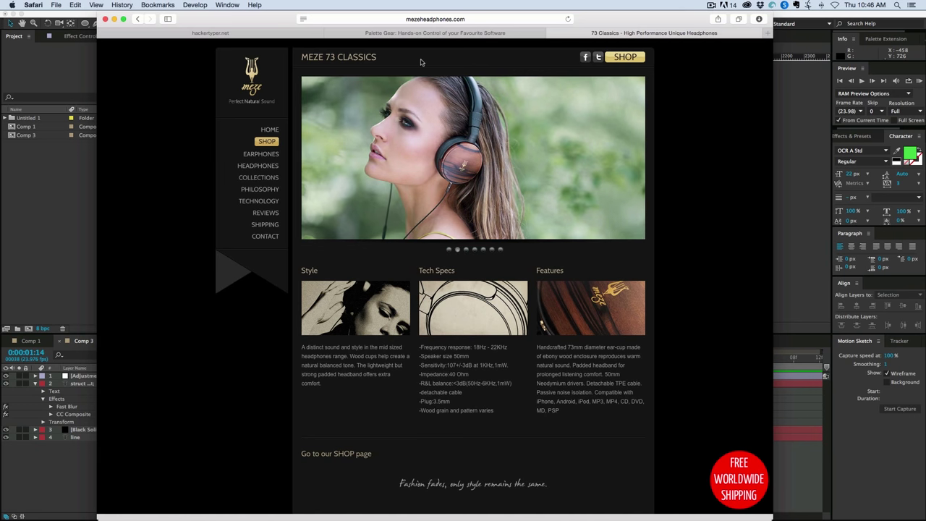
Back in After Effects, rewind the typing preview and create a new comp named 'FUI scroll text'
key("super+Tab")
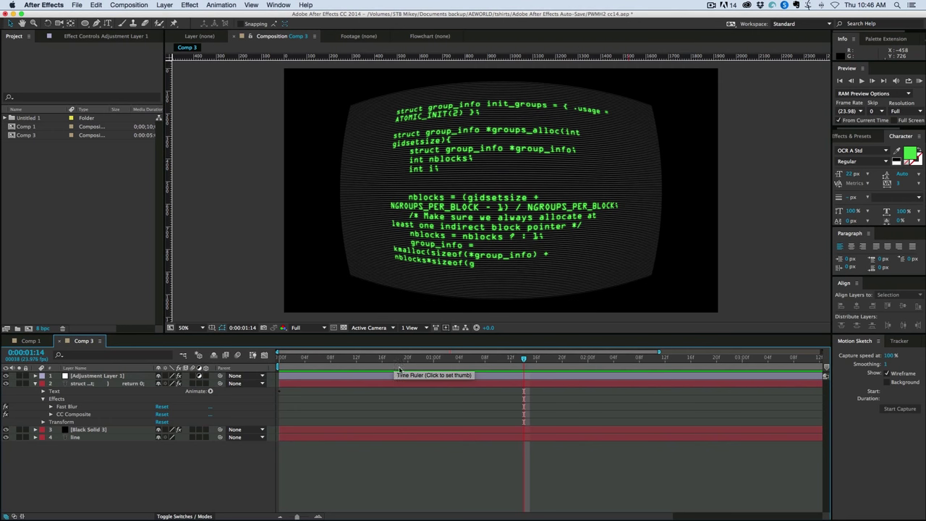
left_click_drag(399, 371, 349, 371)
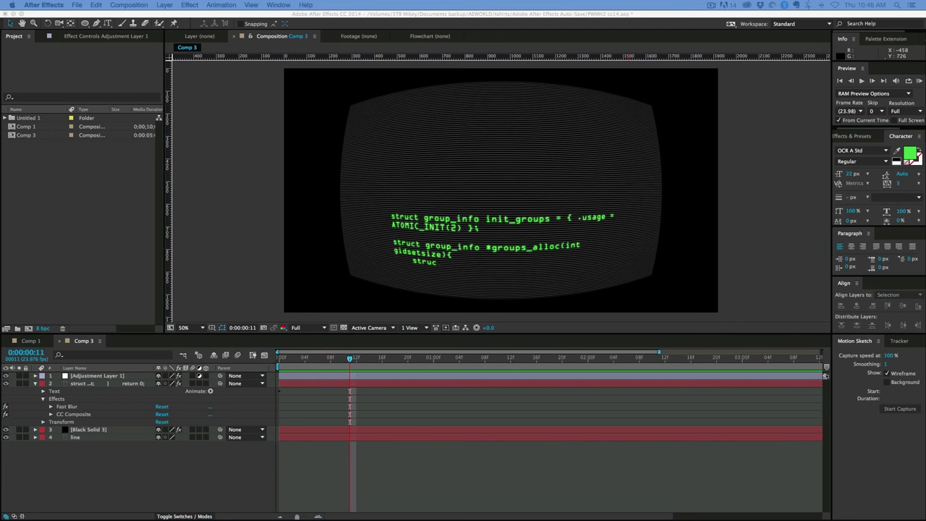
key("super+n")
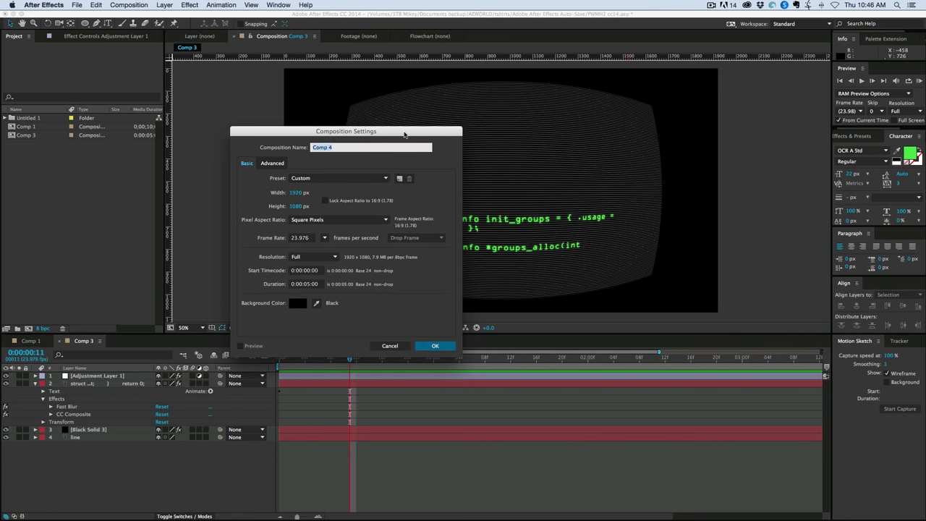
type("FUI scroll text")
key("Return")
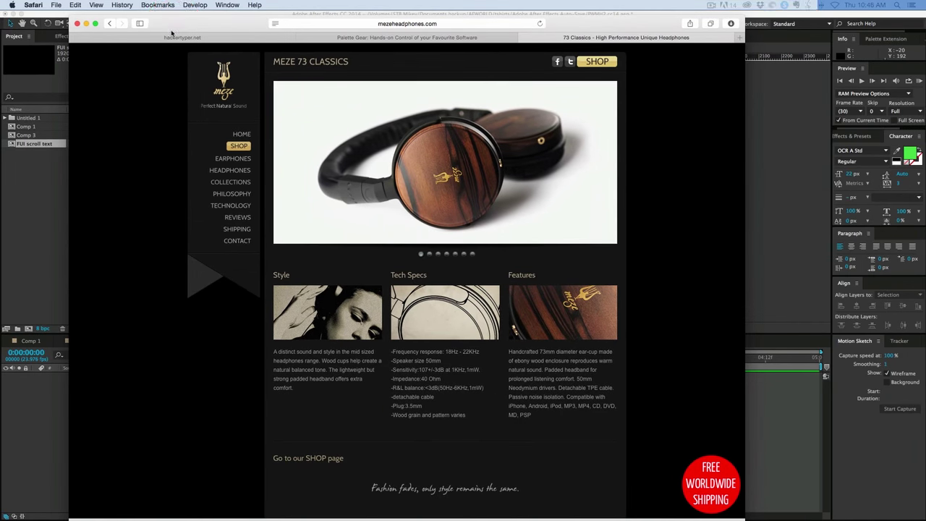
Generate screens of C kernel code on the HackerTyper page
left_click(174, 38)
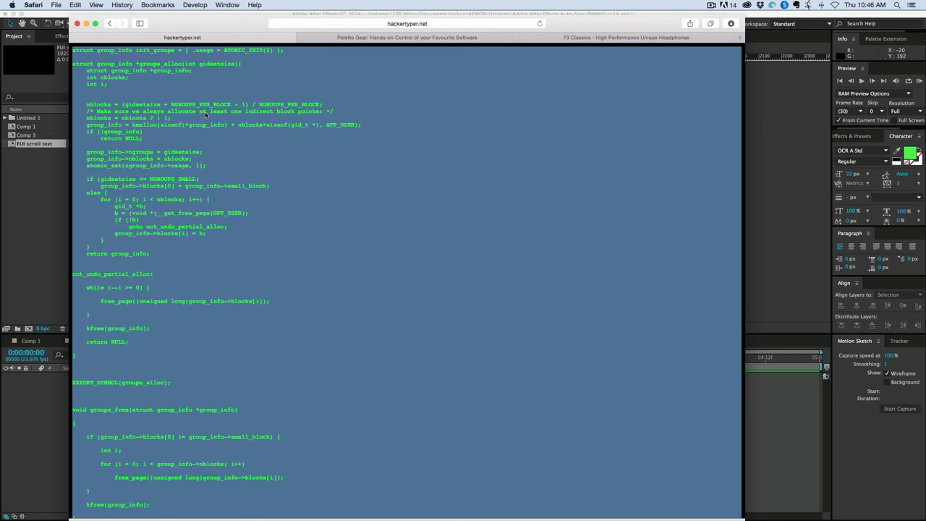
scroll(241, 109, "down", 10)
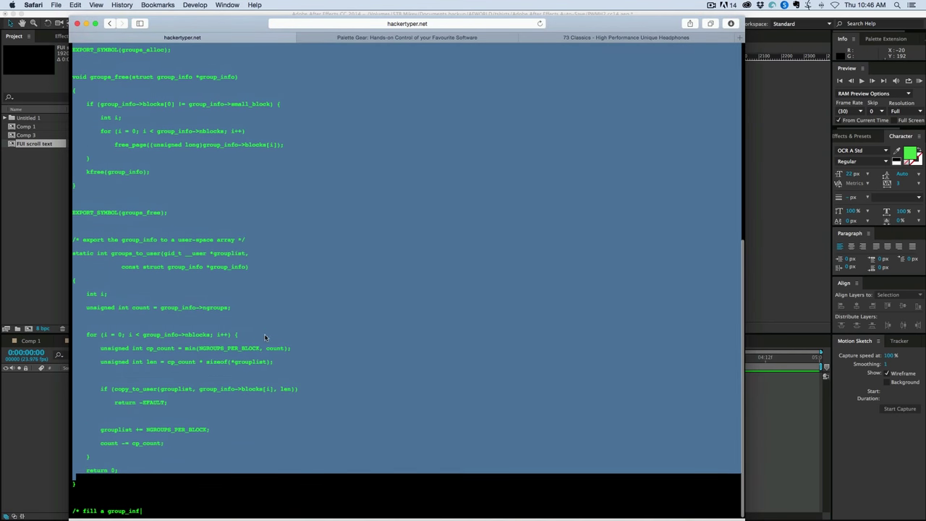
left_click(146, 471)
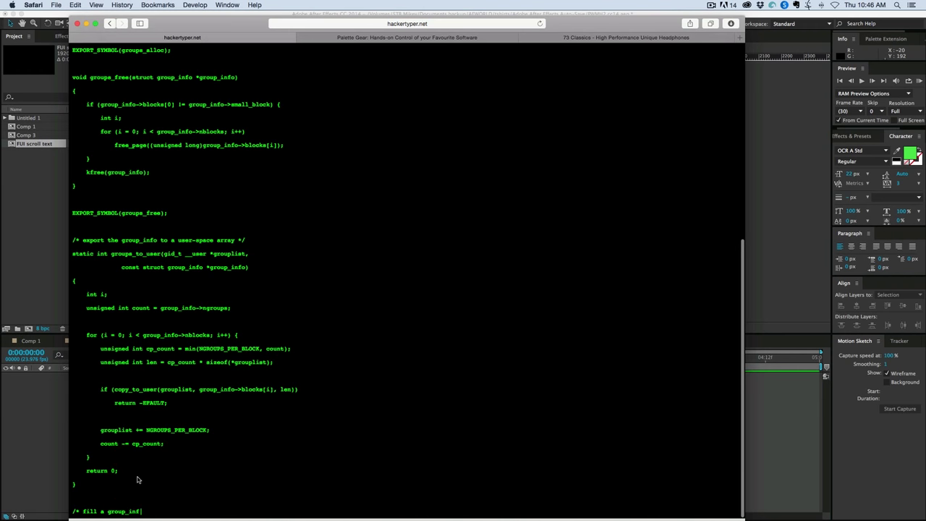
type("o from a user-space array - it must be allocated already */")
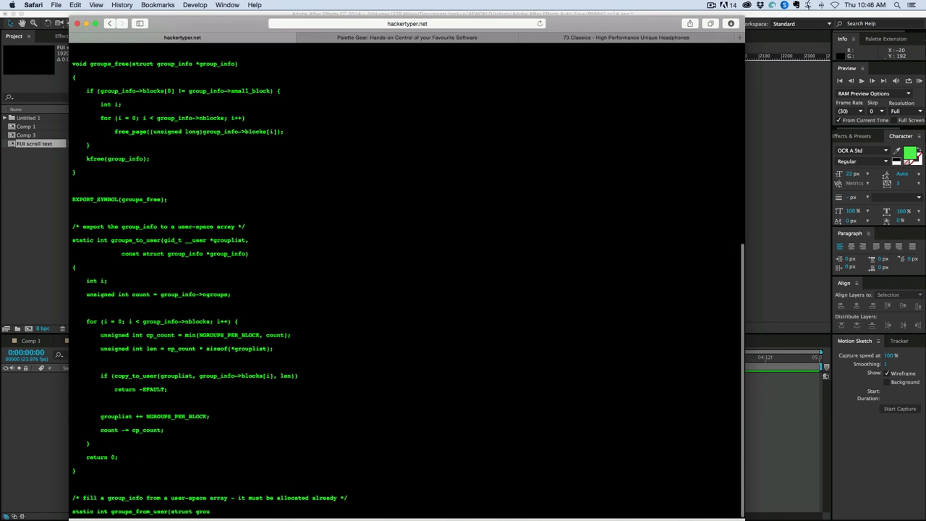
type(" static int groups_from_user(struct group_info *group_info, \tgid_t __user *grouplist) { \tint i; \tunsigned int count = group_info->ngroups;  \tfor (i = 0; i < group_info->nblocks; i++) { \t\tunsigned int cp_co")
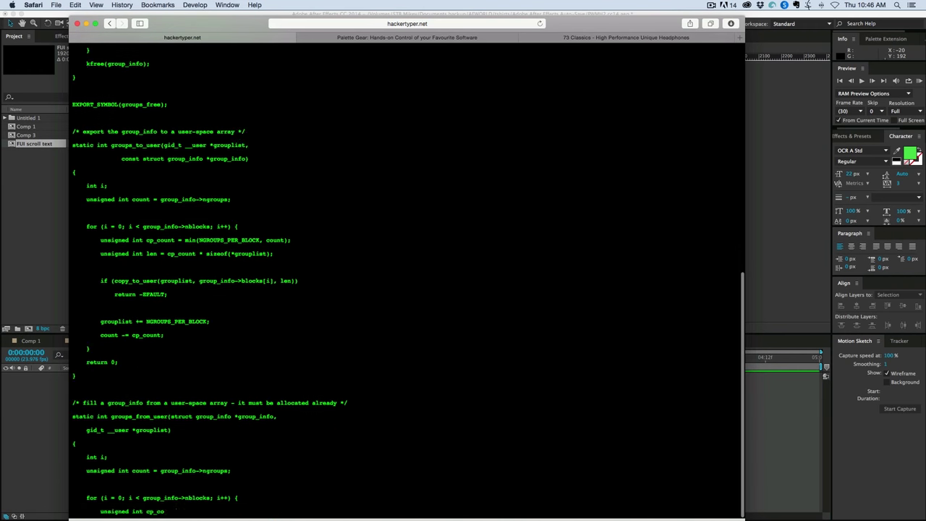
type("unt = min(NGROUPS_PER_BLOCK, count); \t\tunsigned int len = cp_count * sizeof(*grouplist);  \t\tif (copy_from_user(group_info->blocks[i], grouplist, len)) \t\t\tretur")
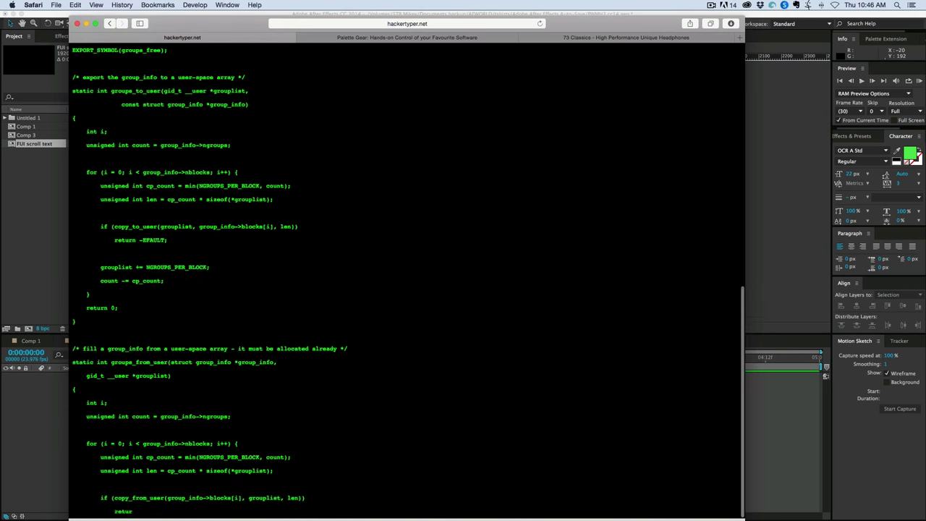
type("n -EFAULT;  \t\tgrouplist += NGROUPS_PER_BLOCK; \t\tcount -= cp_count; \t} \treturn 0; }  /* a simple Shell sort */ static void groups_sort(struct group_info *group_info) {")
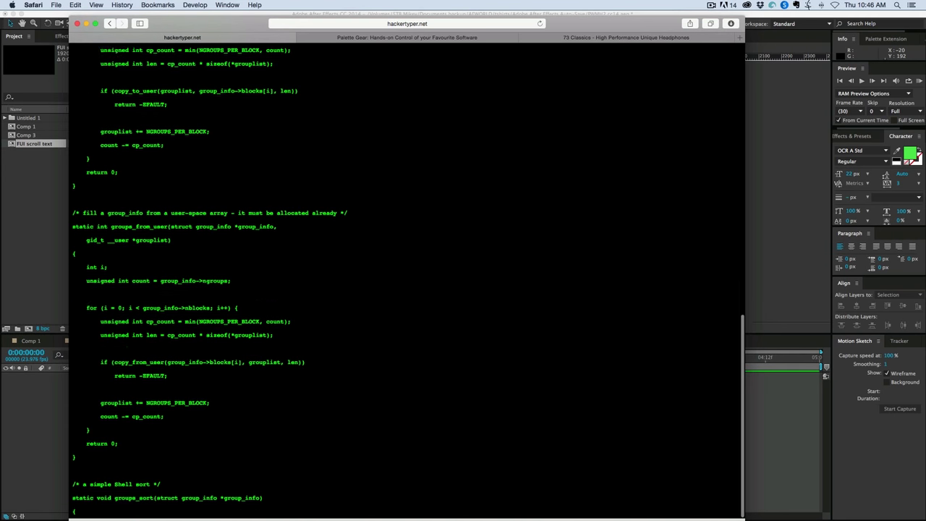
type(" \tint base, max, stride; \tint gidsetsize = group_info->ngroups;")
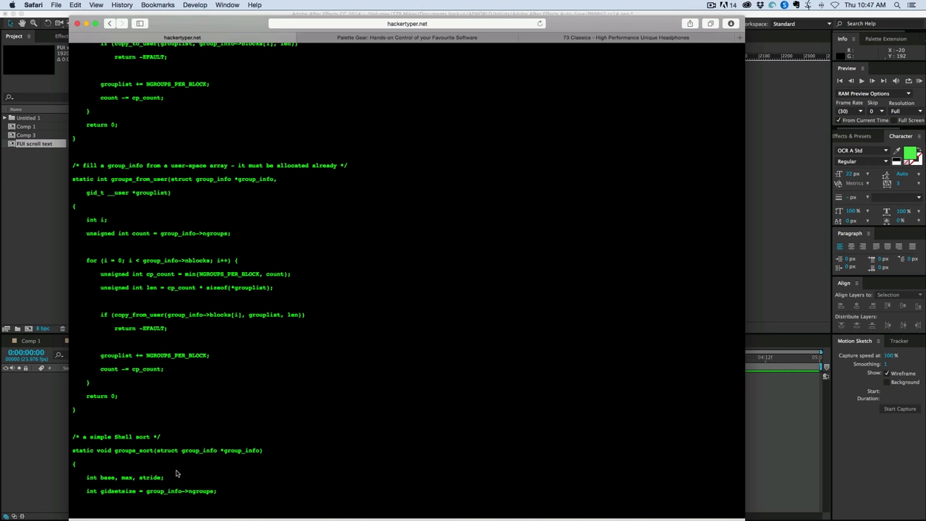
scroll(176, 473, "up", 15)
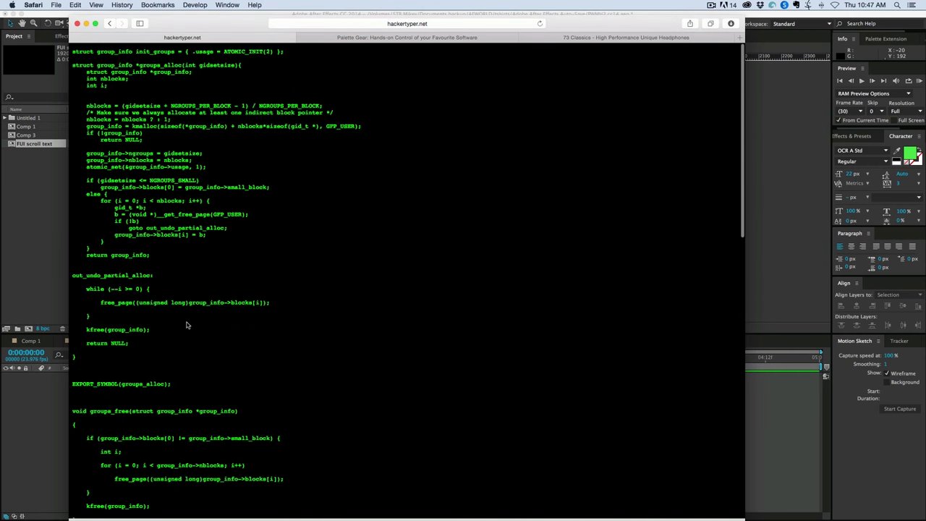
scroll(186, 325, "down", 1)
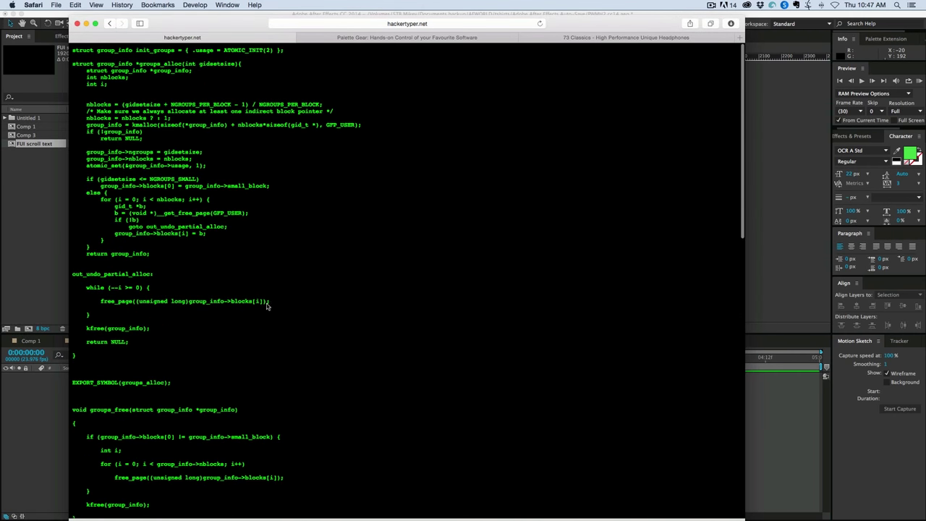
Select the code block from the free_page line to the top and copy it
left_click_drag(275, 302, 102, 34)
key("super+c")
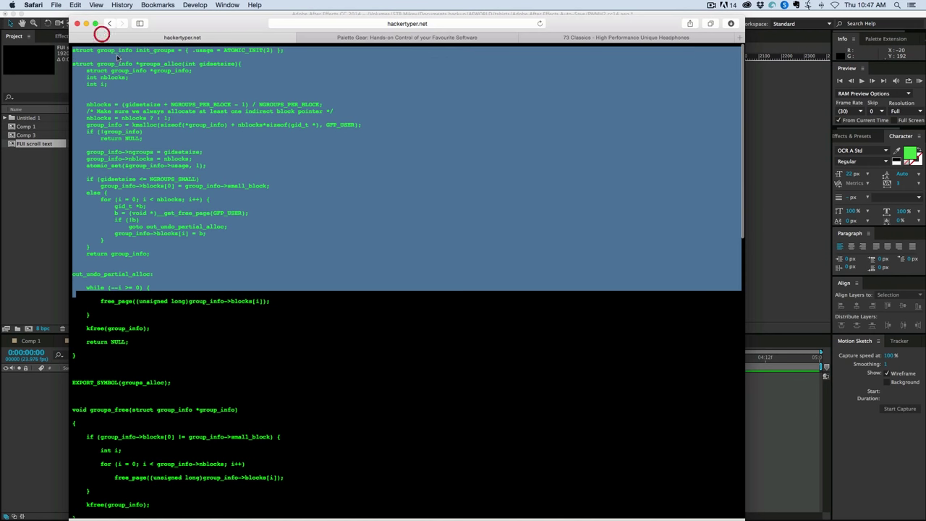
right_click(145, 99)
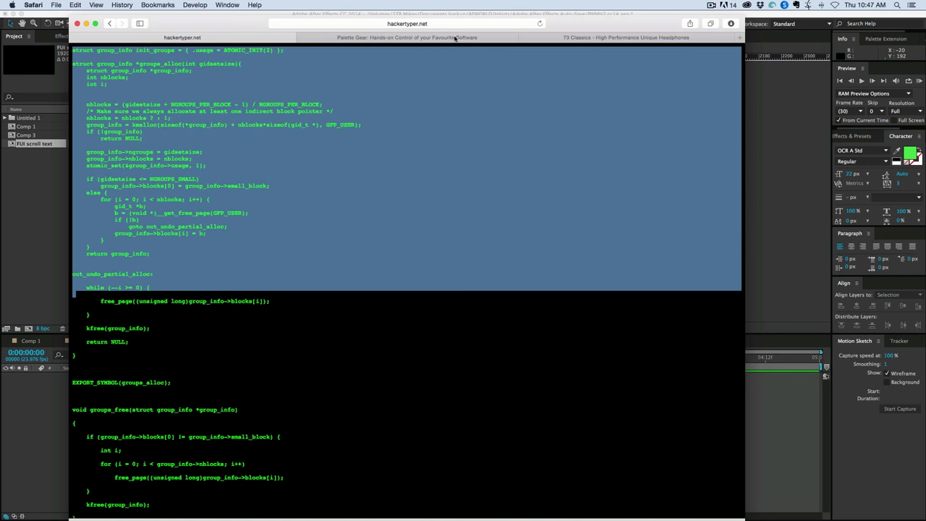
double_click(551, 24)
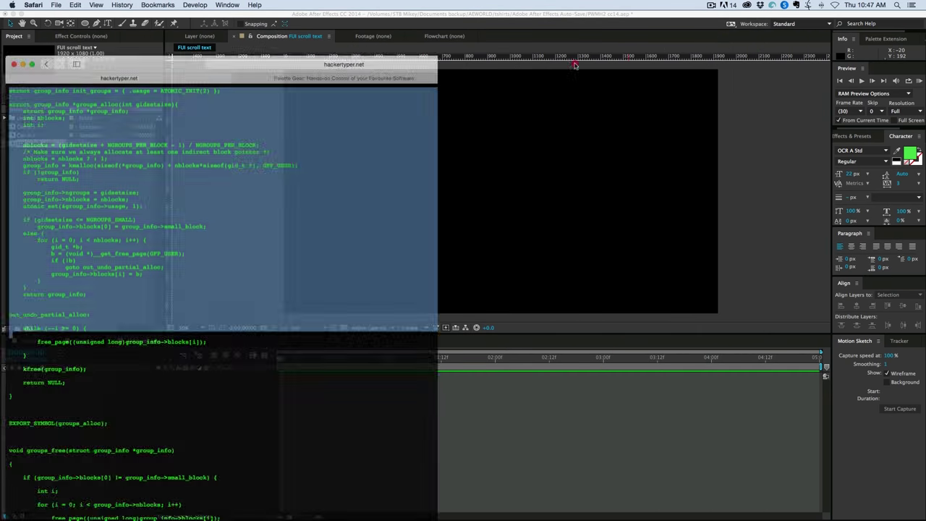
In After Effects, paste the code into a new horizontal text layer, then undo that attempt
left_click(634, 49)
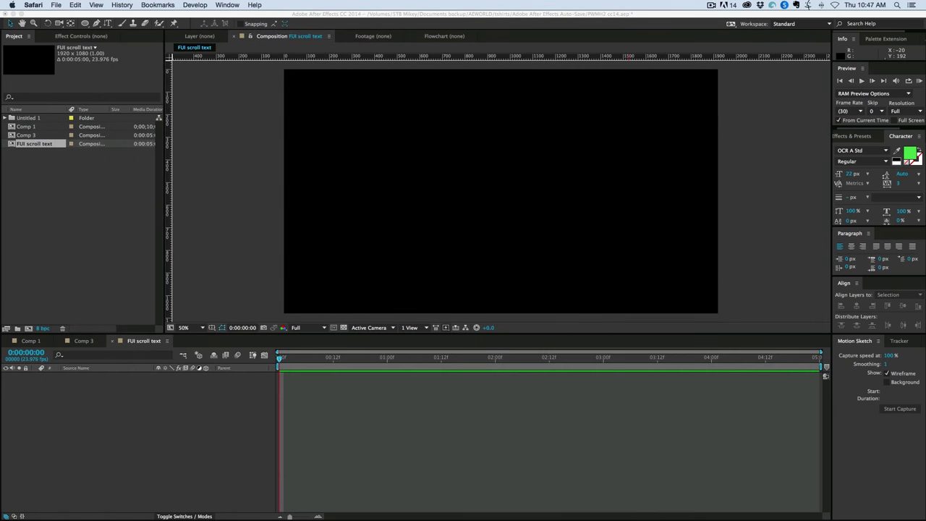
left_click(38, 65)
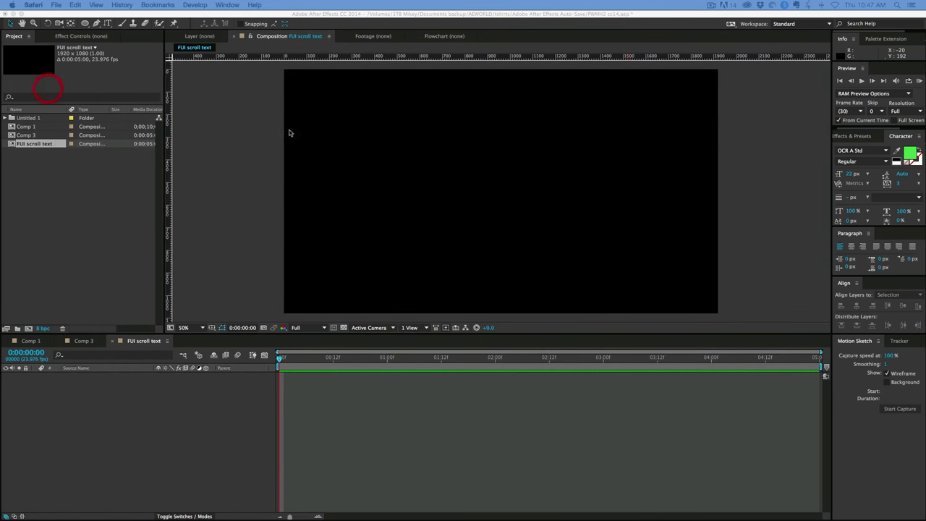
left_click(342, 128)
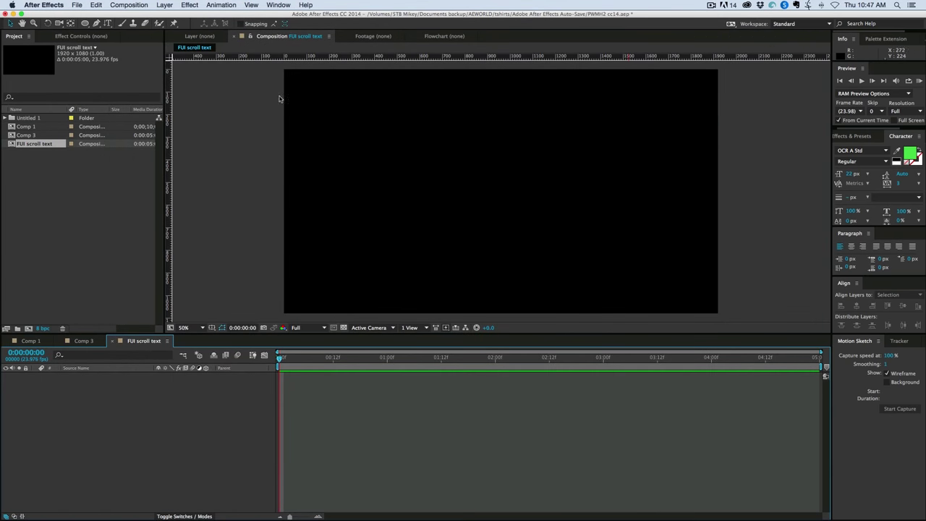
left_click(107, 23)
left_click(145, 23)
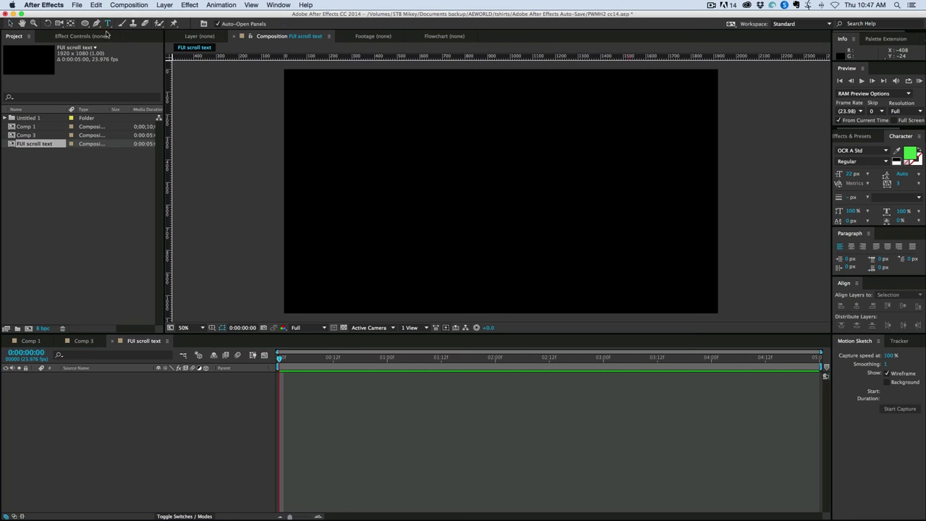
left_click(433, 148)
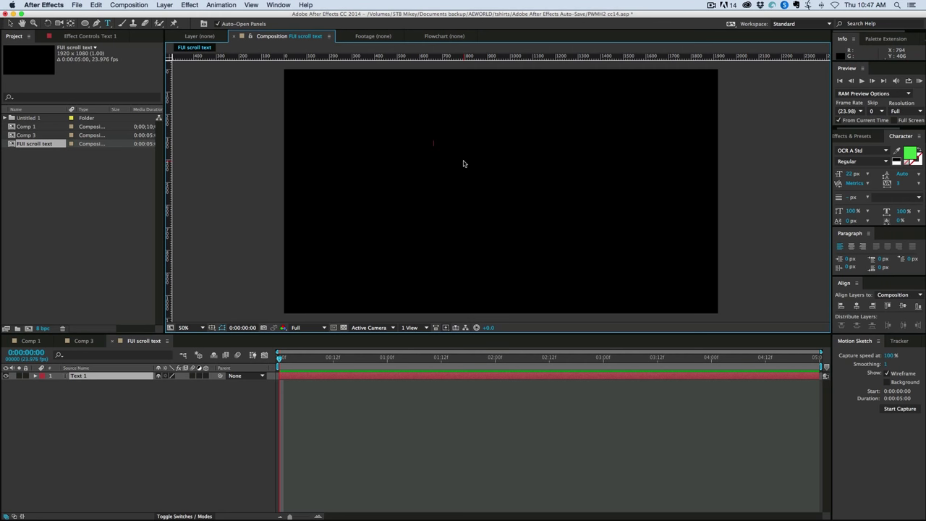
key("super+v")
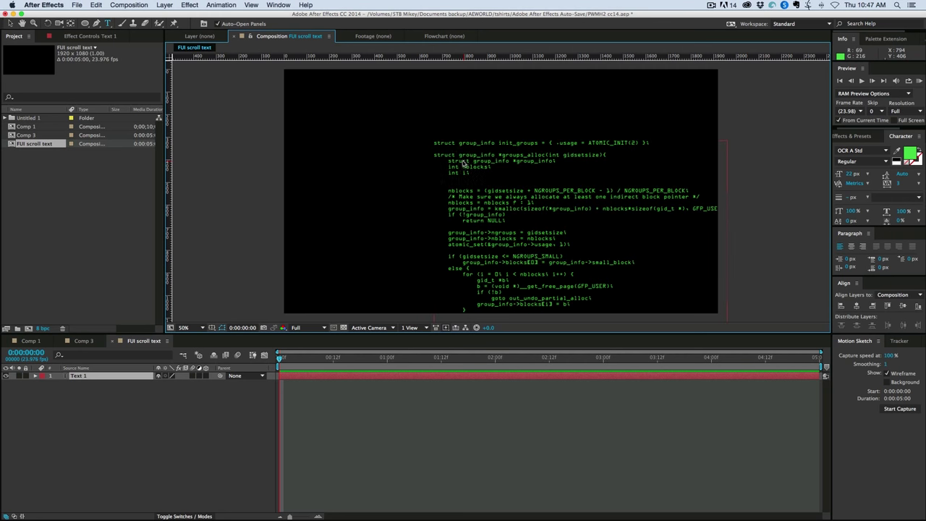
left_click(10, 23)
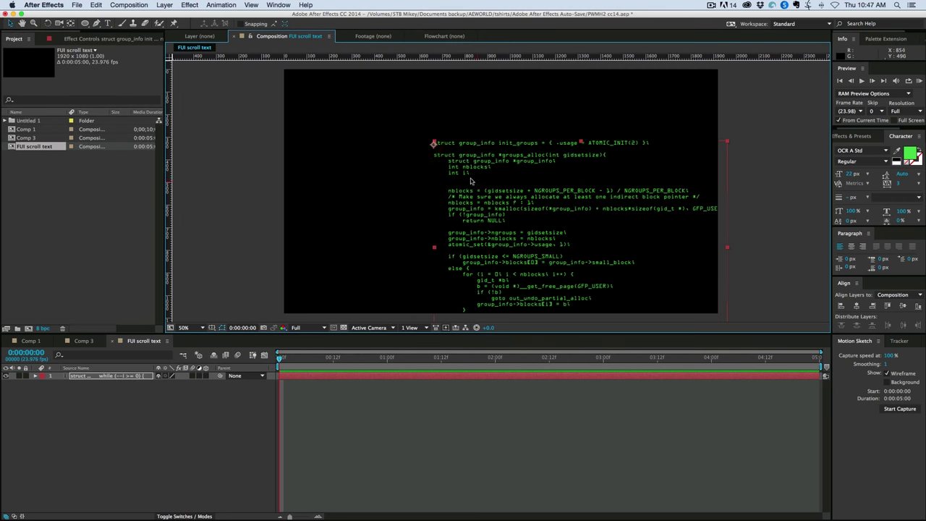
left_click_drag(468, 179, 399, 104)
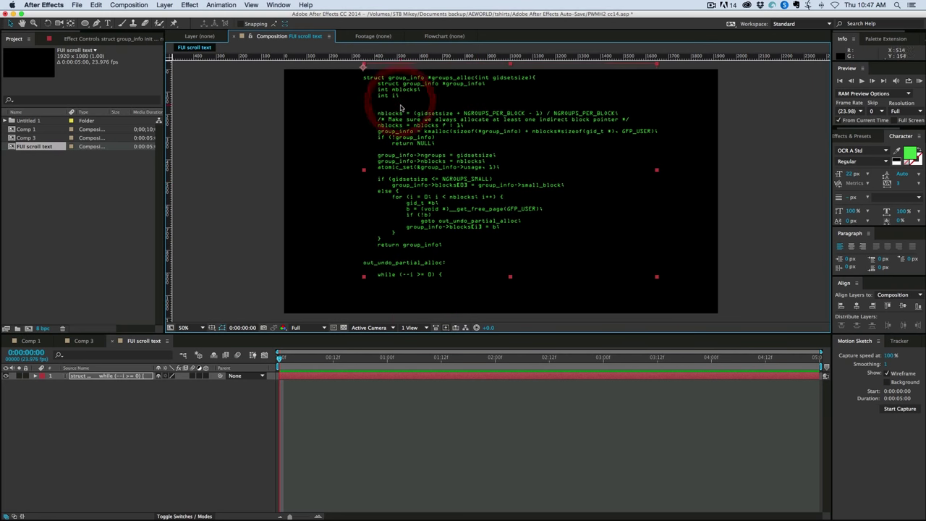
key("super+z")
key("super+z")
key("super+z")
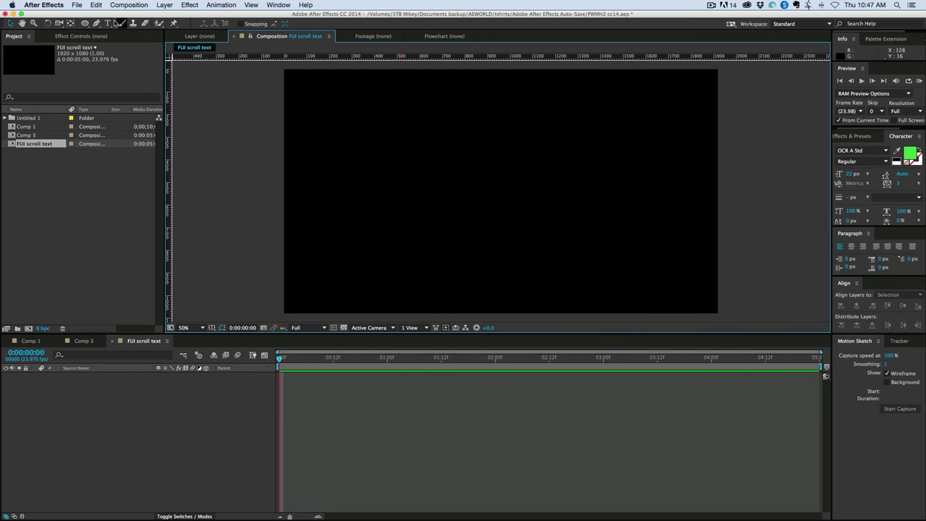
Paste the code into a new text layer near the upper left and trim the extra nblocks lines
left_click(108, 23)
left_click(409, 122)
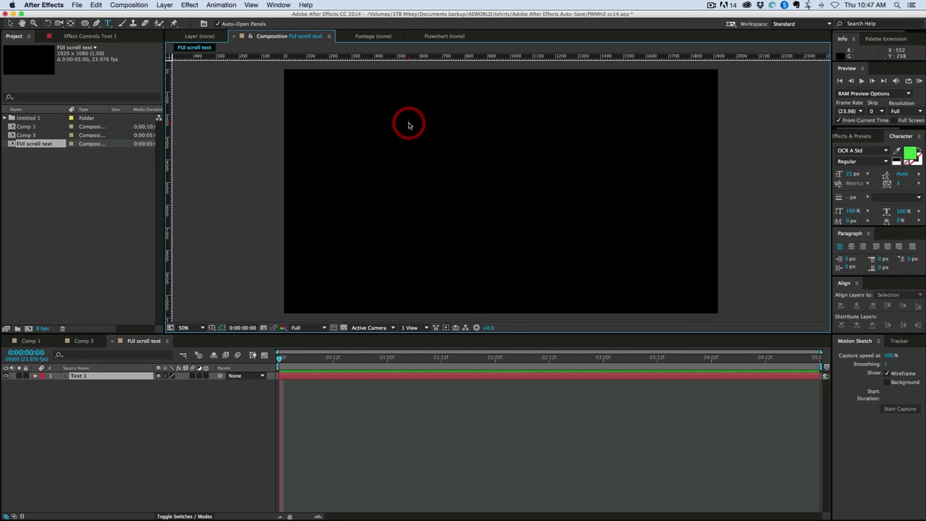
key("super+v")
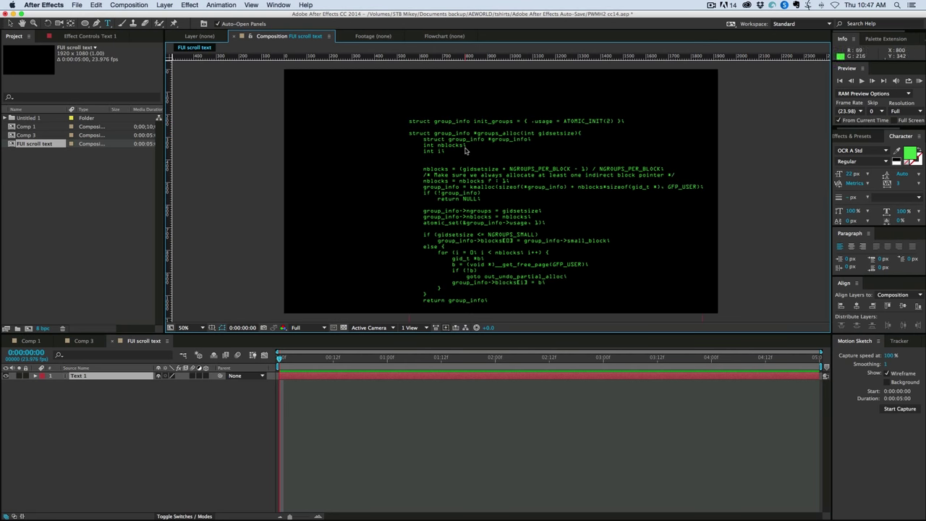
scroll(465, 149, "down", 4)
scroll(465, 149, "up", 4)
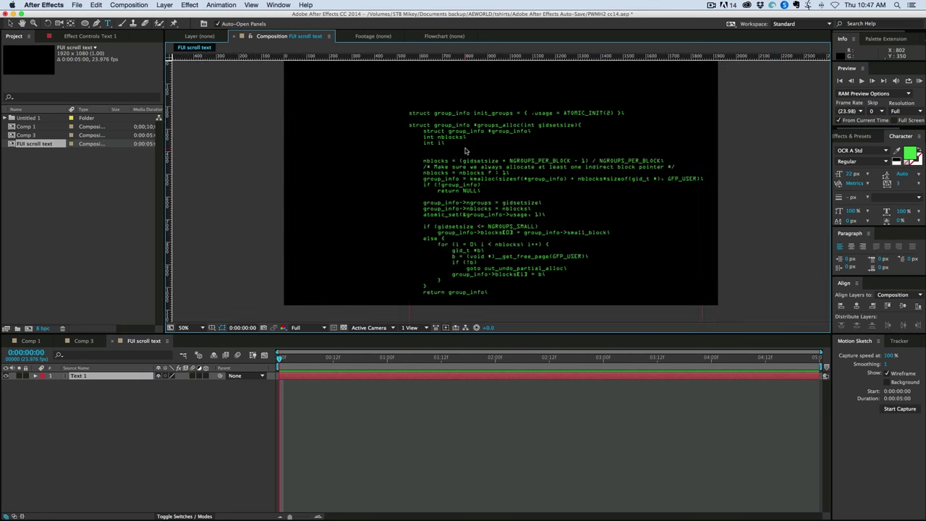
left_click(528, 279)
left_click_drag(494, 293, 424, 167)
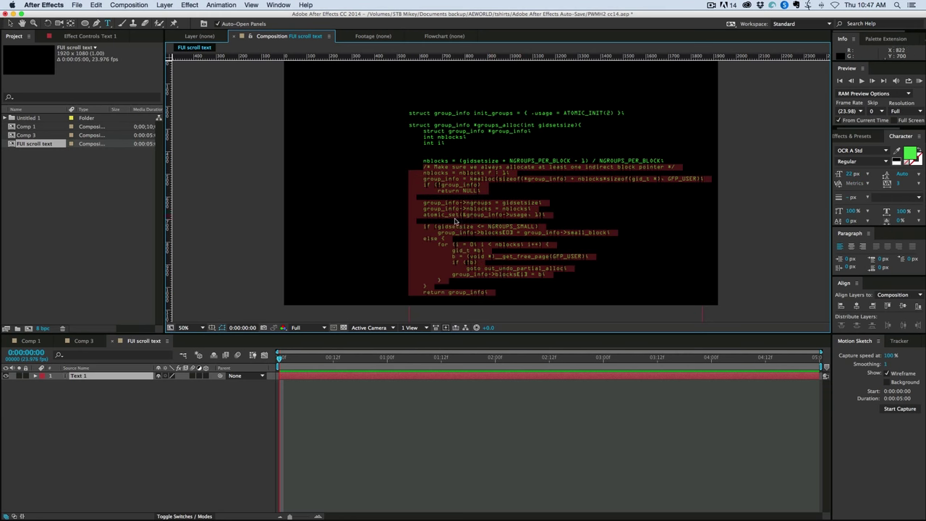
left_click(439, 225)
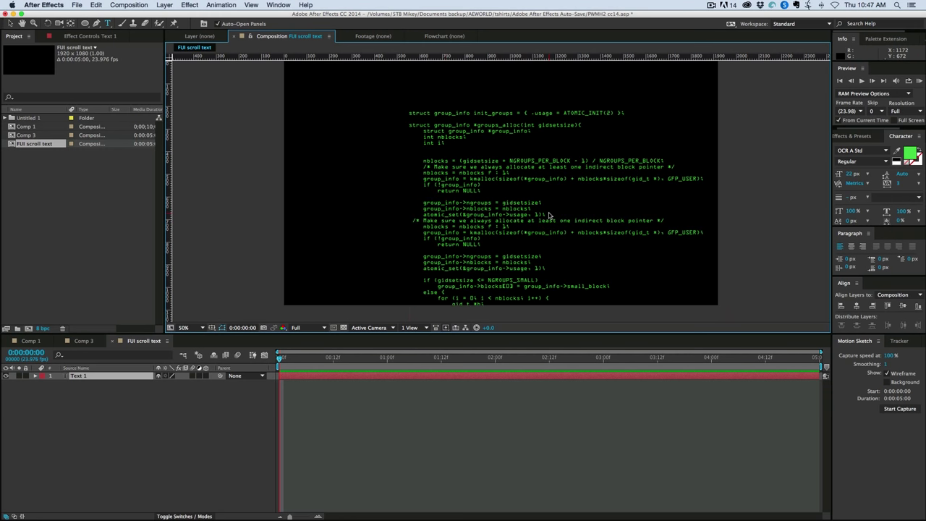
key("super+z")
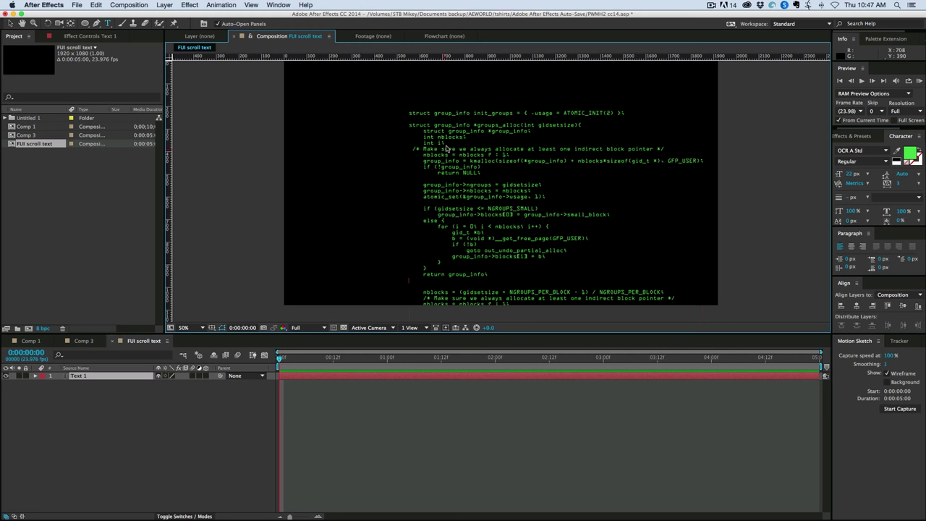
left_click(459, 142)
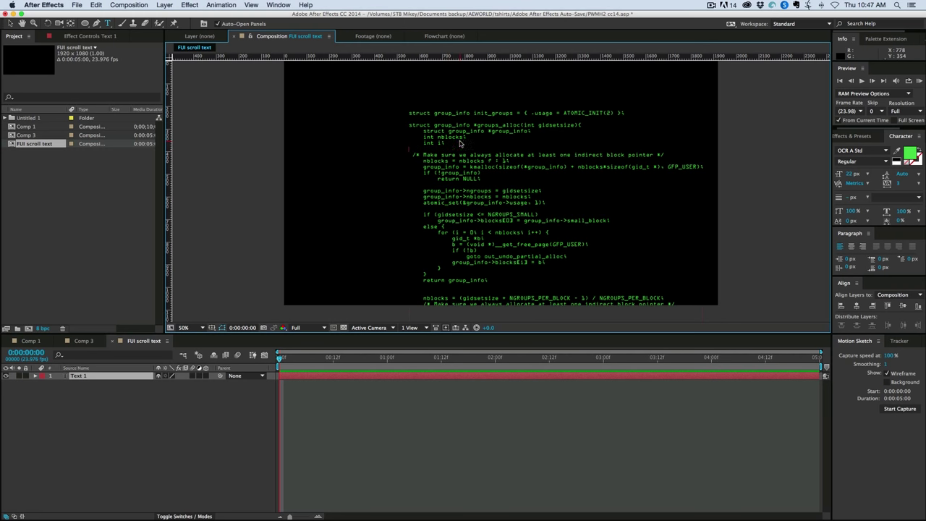
key("Escape")
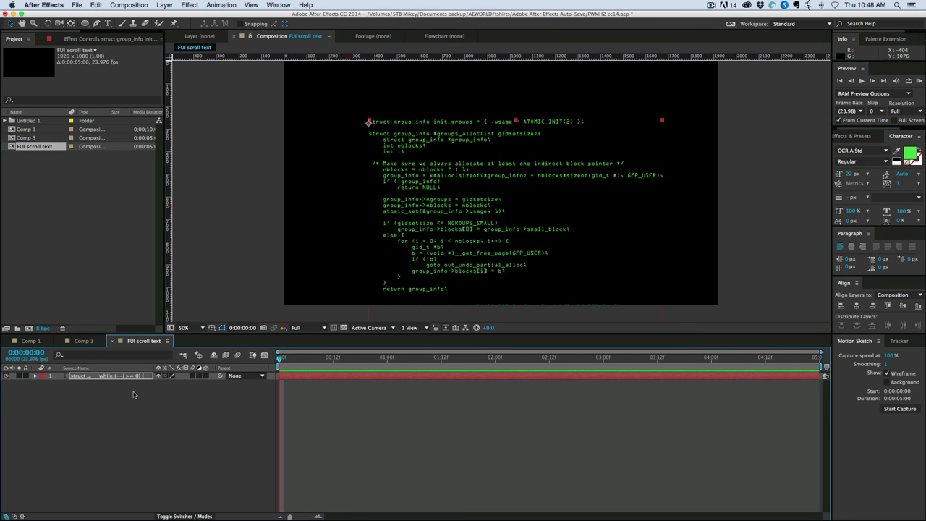
Add a Scale animator to the code text layer and set its scale to 0%
left_click(35, 377)
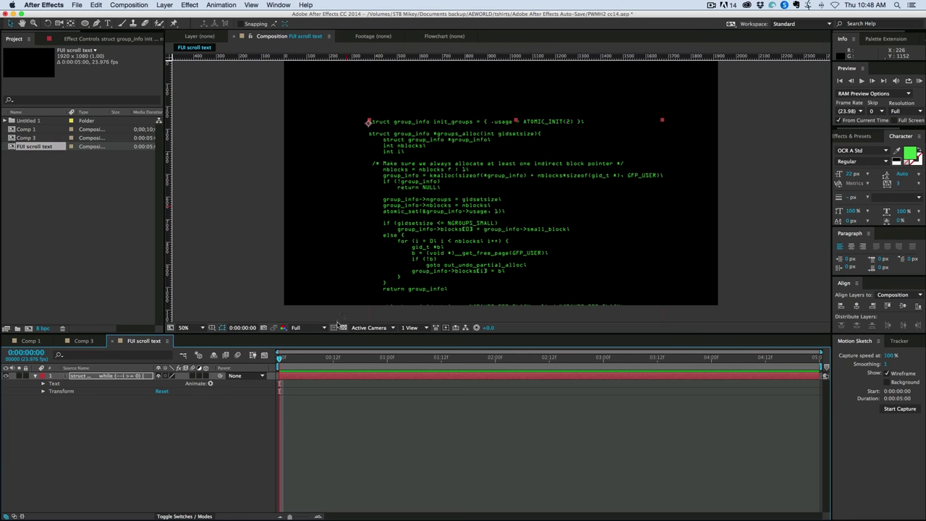
left_click(210, 383)
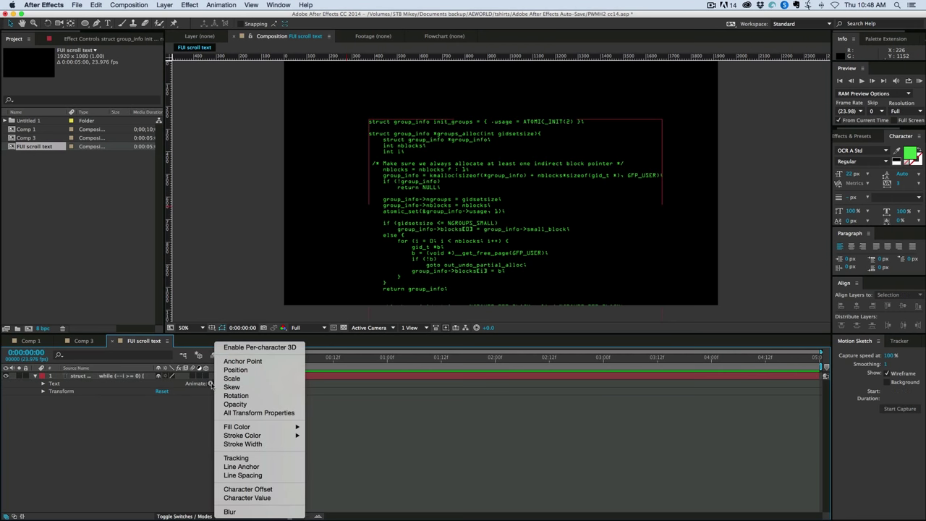
left_click(254, 379)
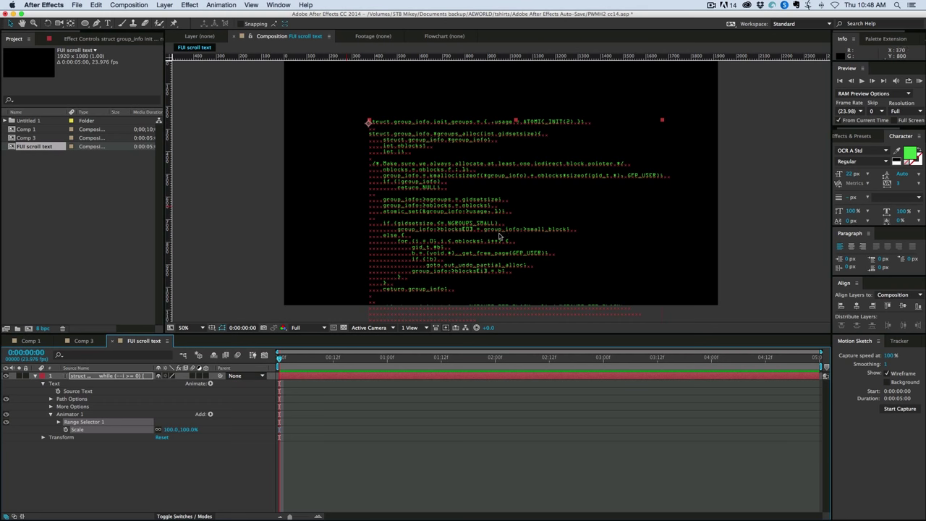
key("period")
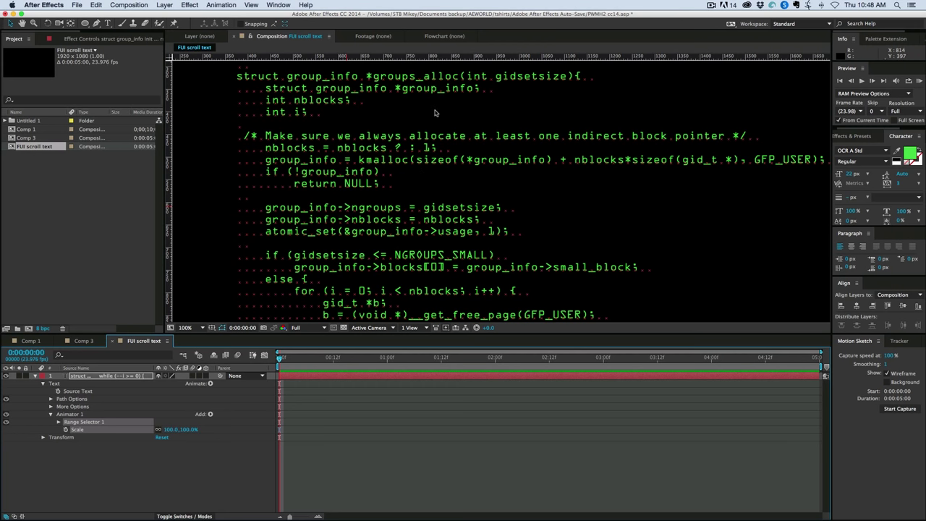
key("F2")
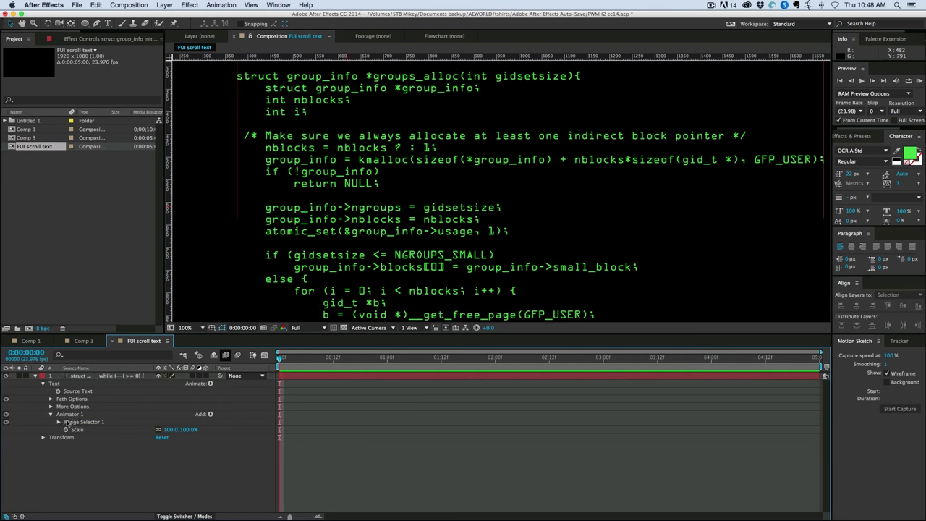
left_click(170, 430)
type("0")
key("Return")
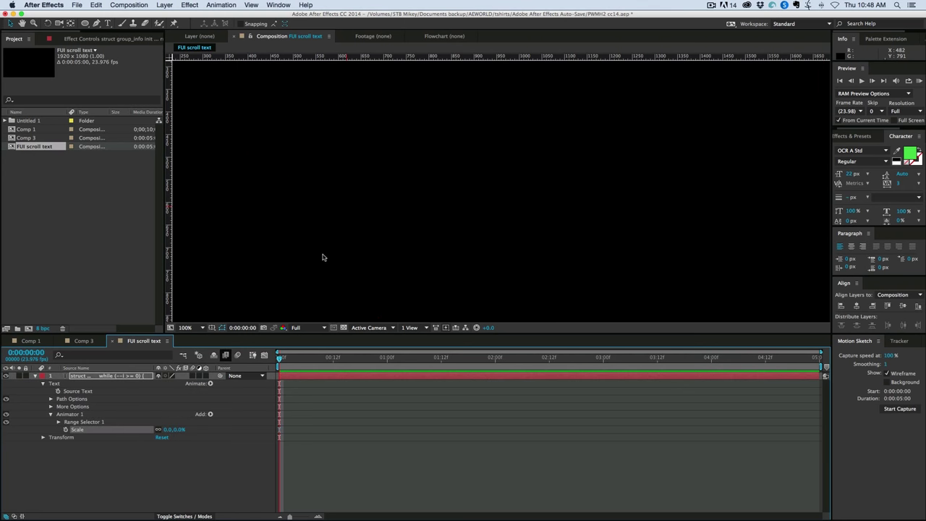
key("comma")
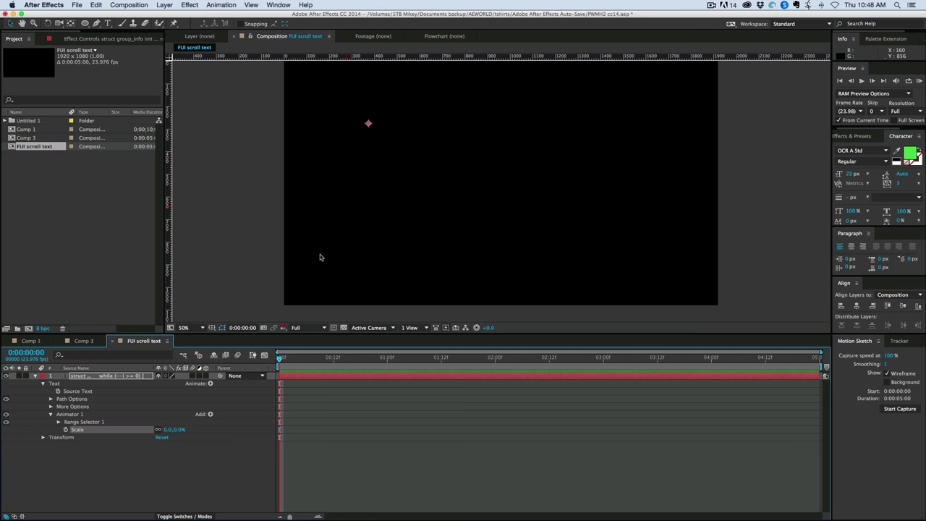
Raise Range Selector 1 Start to 23% to reveal the opening lines of code
left_click(61, 422)
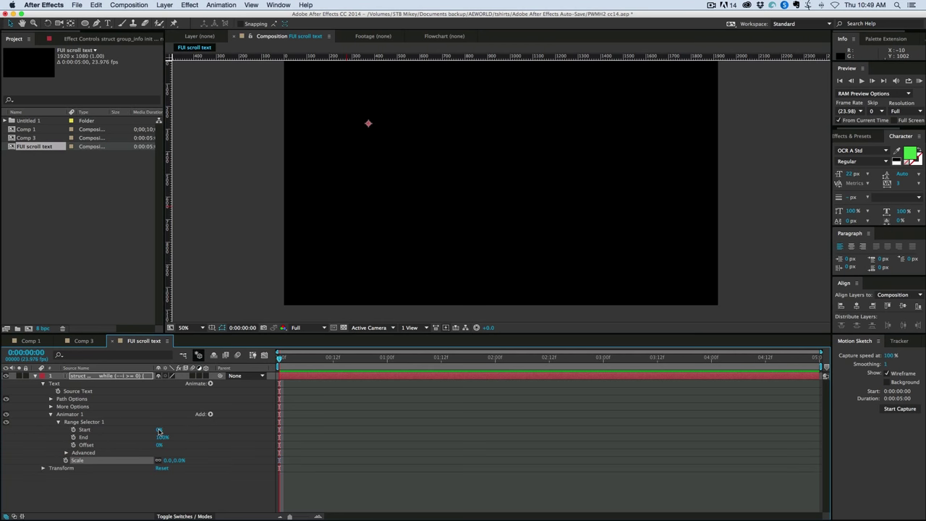
left_click_drag(158, 429, 168, 431)
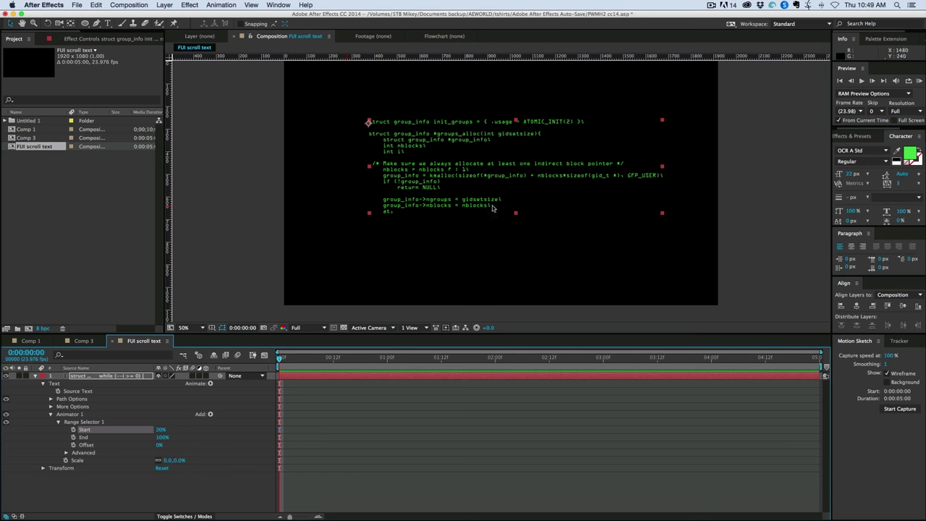
left_click_drag(160, 431, 162, 431)
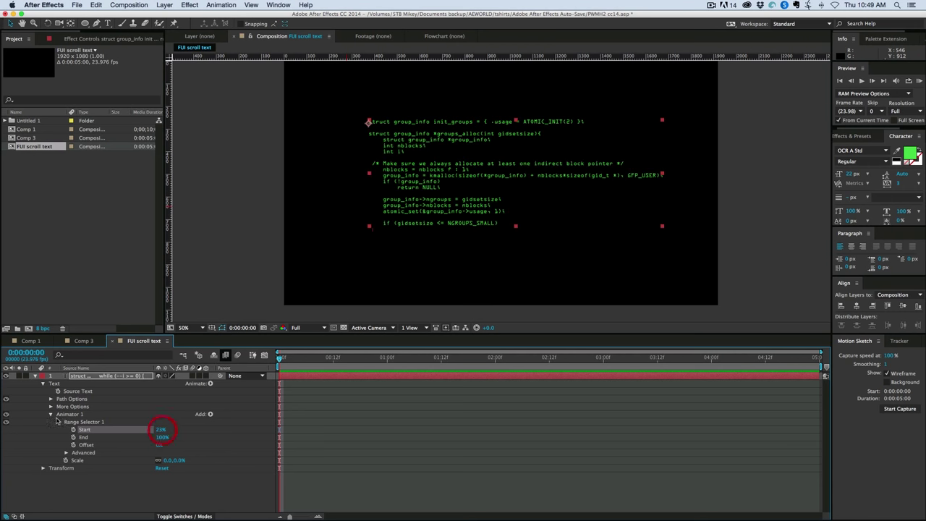
Add an Opacity animator, test it at 0%, then delete Animator 2
left_click(65, 415)
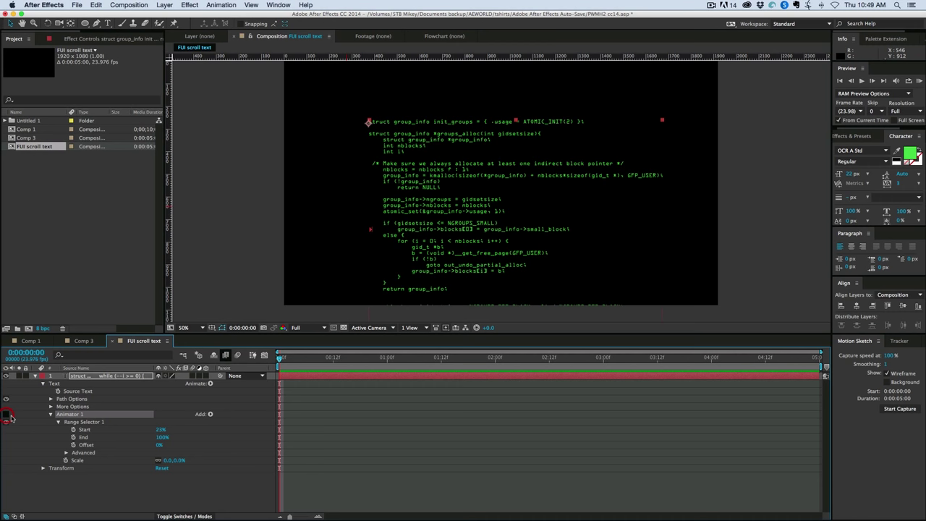
left_click(146, 400)
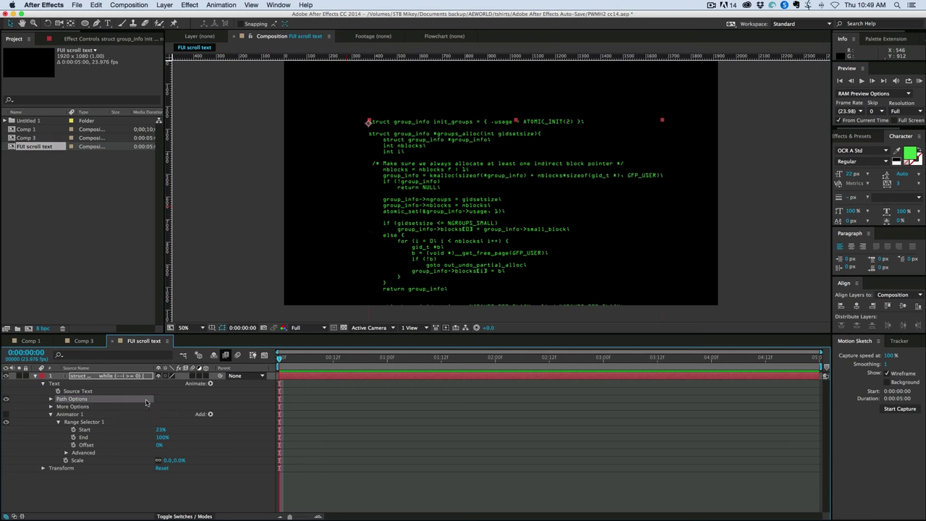
left_click(210, 383)
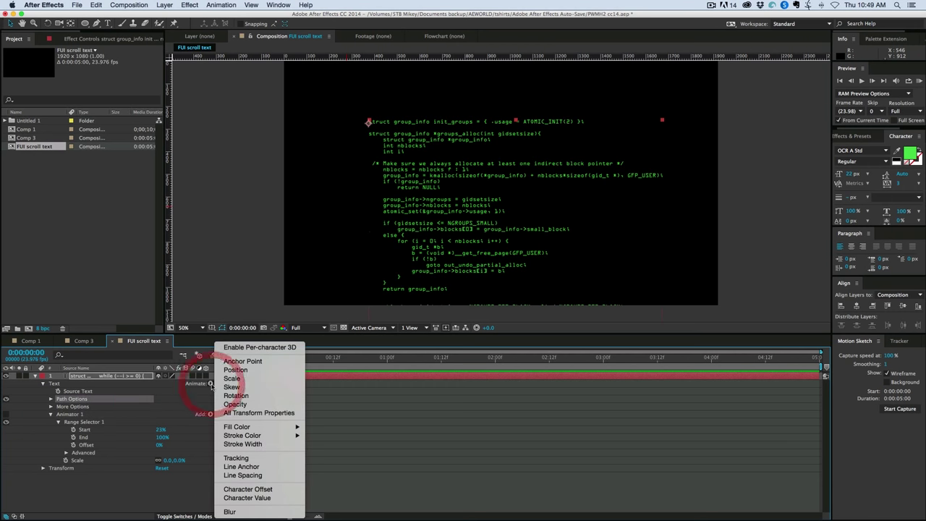
left_click(248, 405)
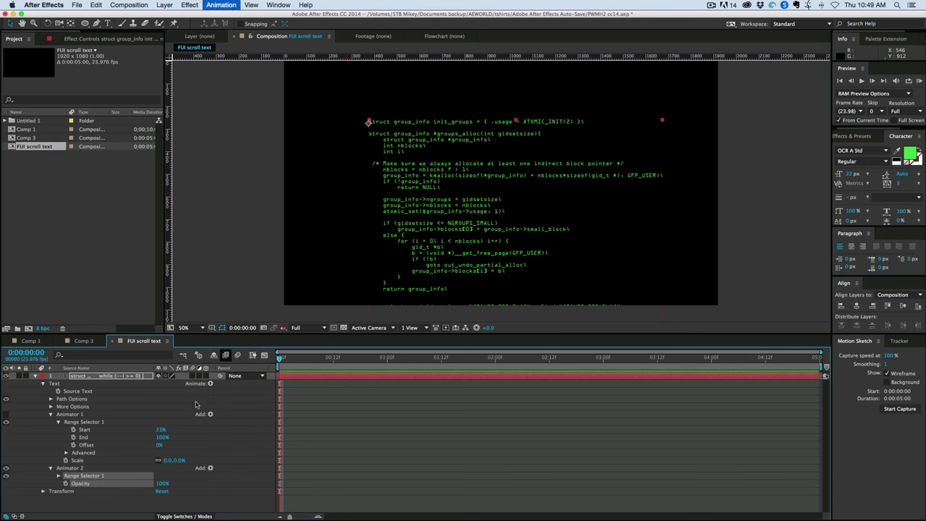
left_click_drag(161, 484, 78, 485)
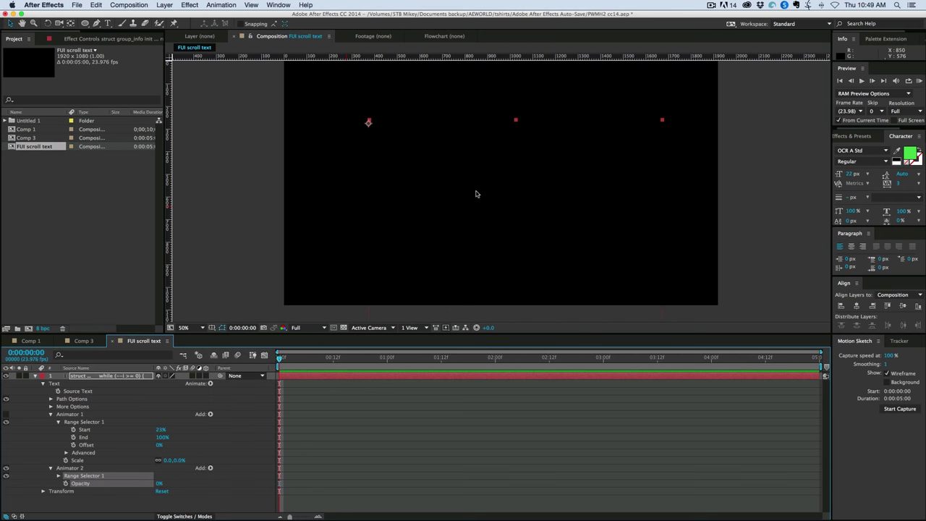
key("comma")
key("comma")
key("comma")
key("comma")
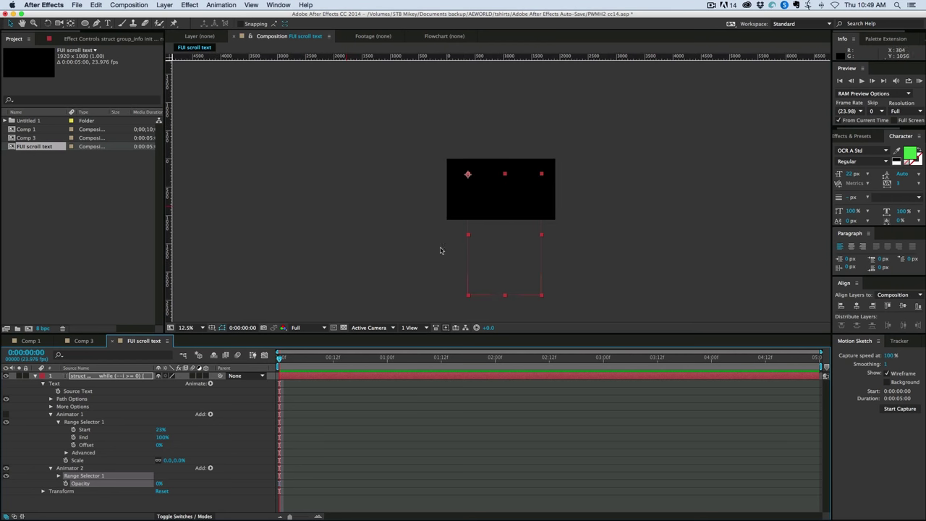
left_click_drag(159, 484, 79, 474)
left_click(78, 469)
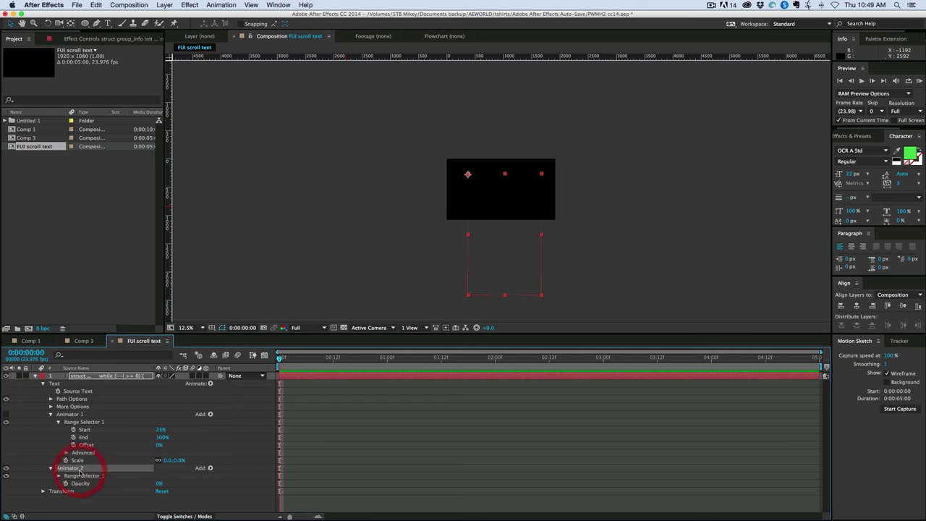
key("Delete")
Keyframe Range Start at 0% and change the comp duration to 0:00:10:00
key("alt+/")
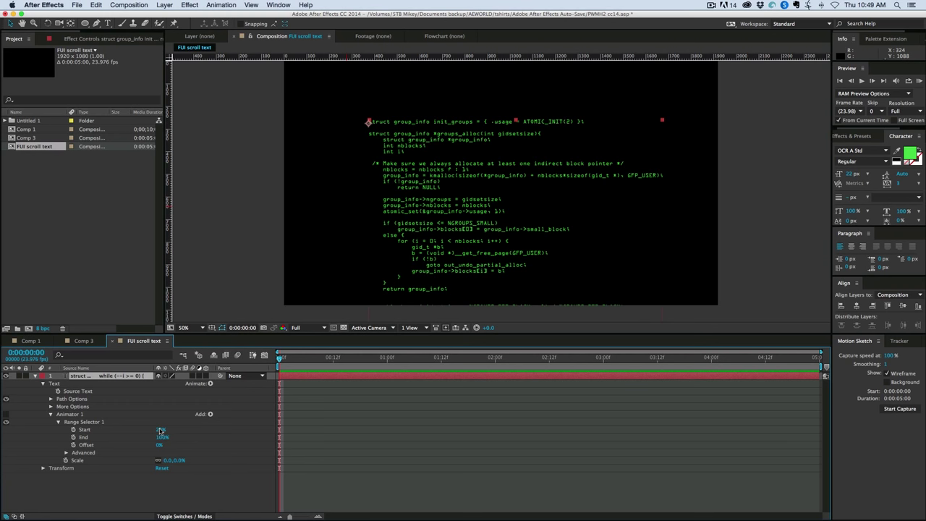
left_click_drag(160, 431, 191, 426)
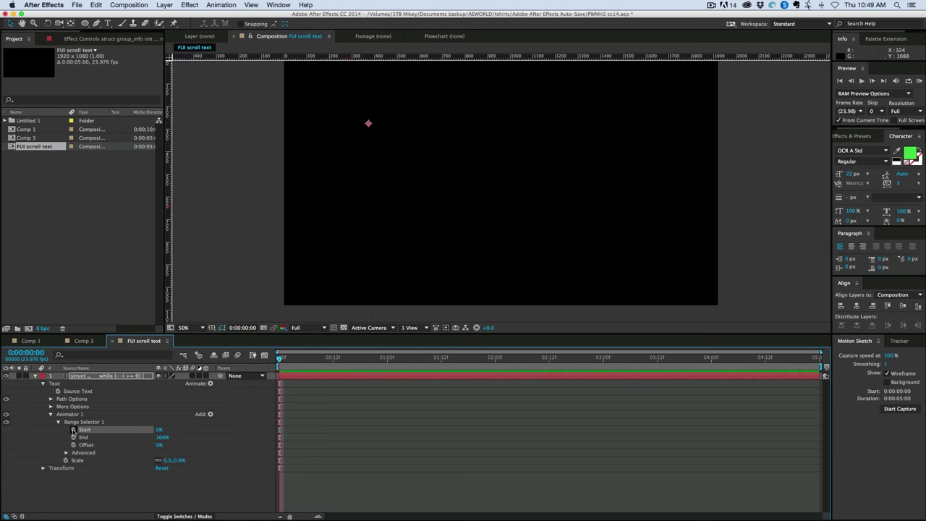
left_click(73, 429)
key("super+k")
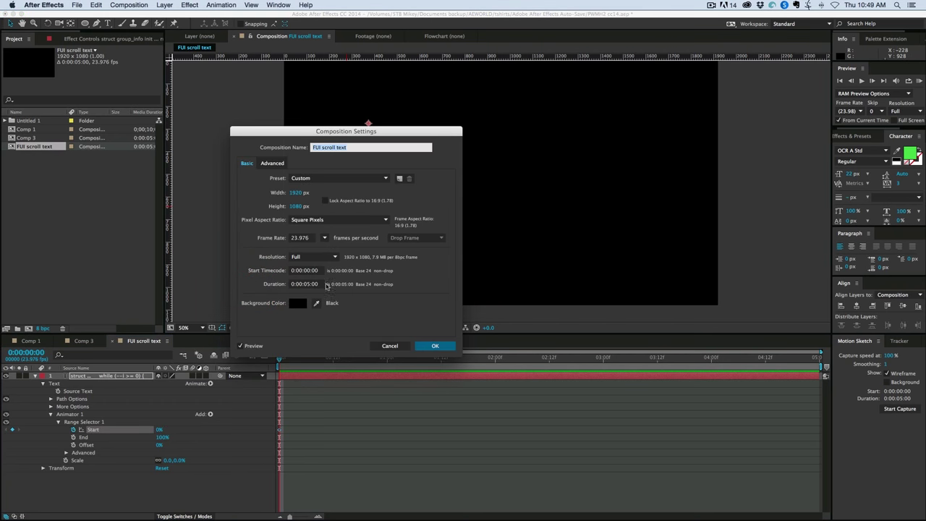
left_click(306, 284)
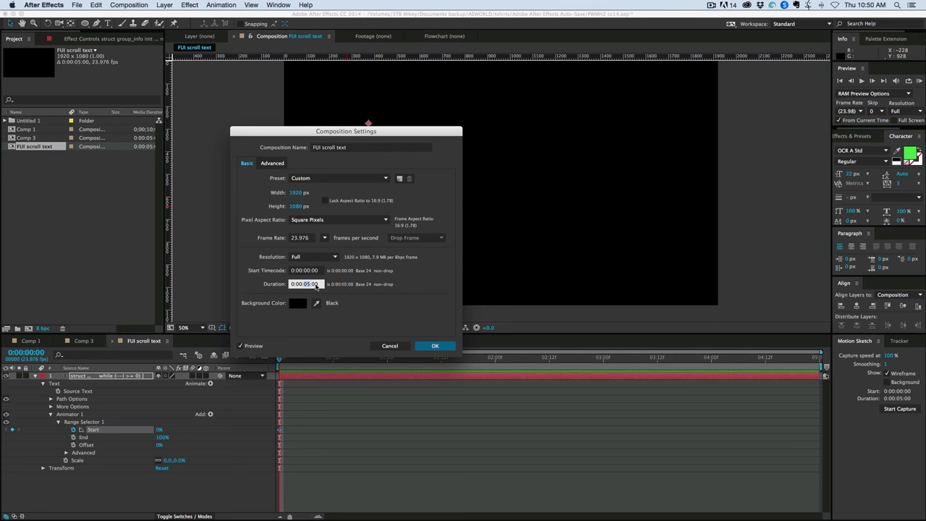
type("1000")
key("Return")
Extend the text layer to 10 seconds and keyframe Range Start at 100% on the last frame
left_click_drag(549, 376, 821, 376)
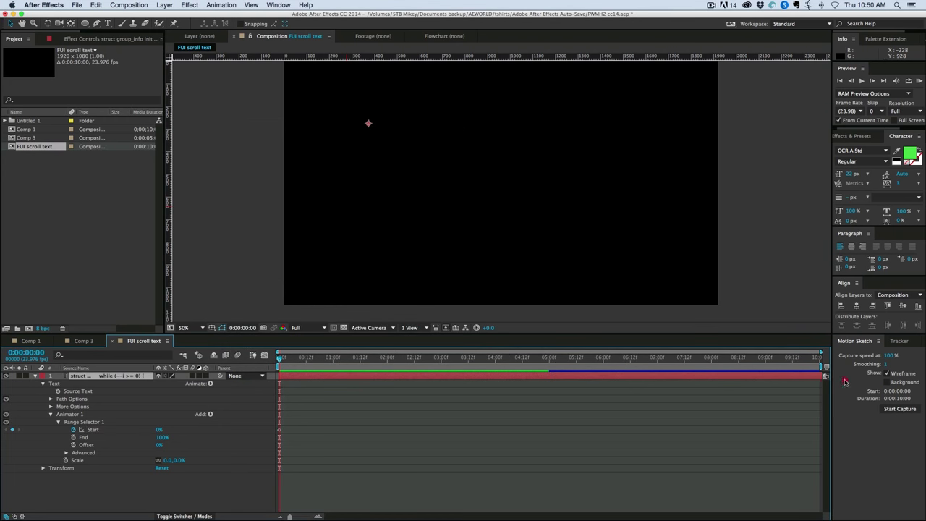
left_click(817, 357)
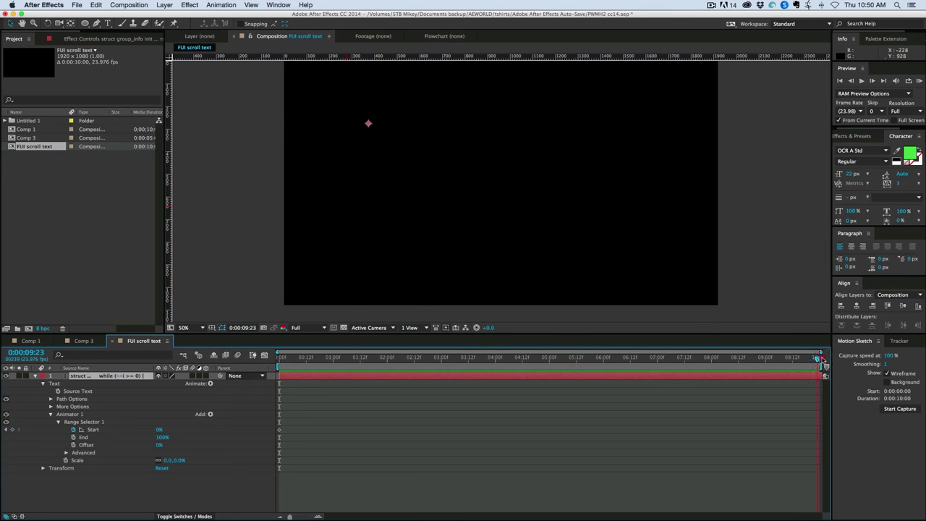
left_click(160, 431)
type("100")
key("Return")
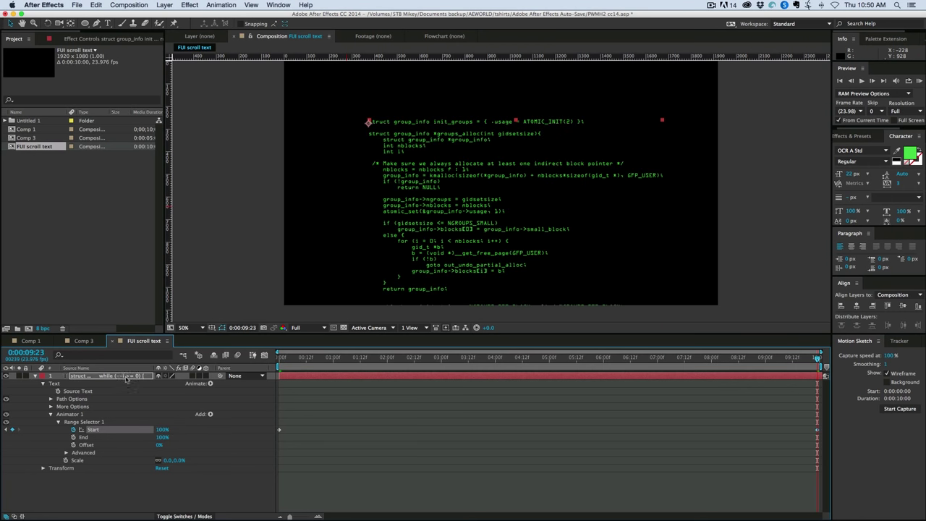
left_click(377, 390)
left_click_drag(355, 358, 274, 359)
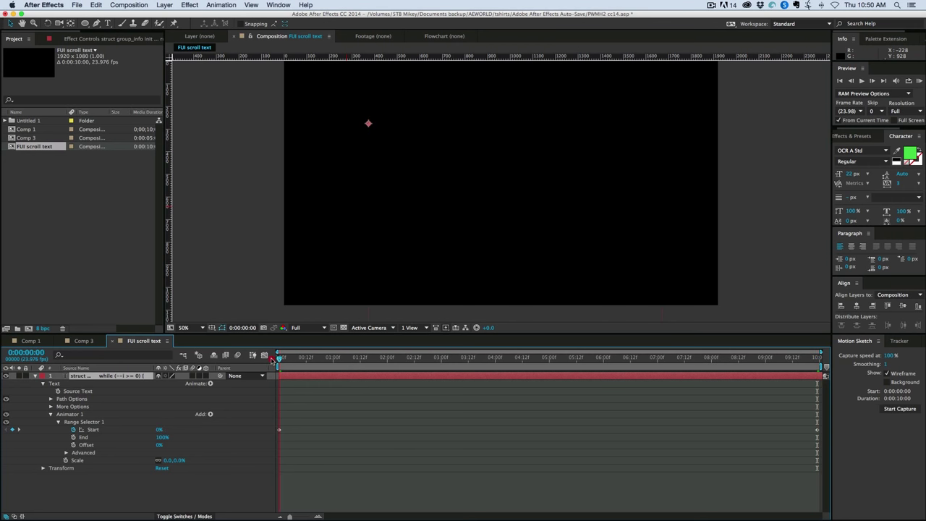
Scrub to about one second in and show only the text layer's Position property
left_click(373, 360)
left_click_drag(373, 360, 346, 359)
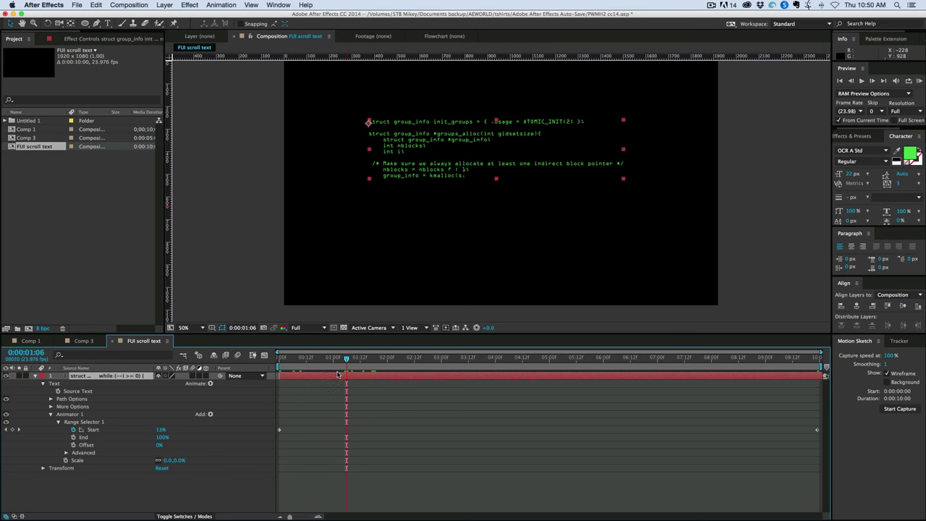
key("p")
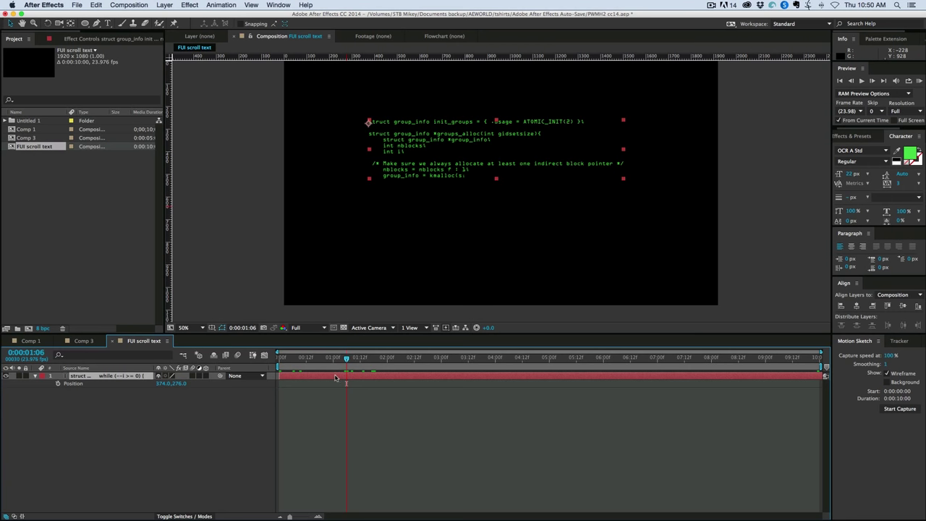
Write a Position expression storing this.sourceRectAtTime(time).height as pLine, then begin a value line
left_click(58, 383, "alt")
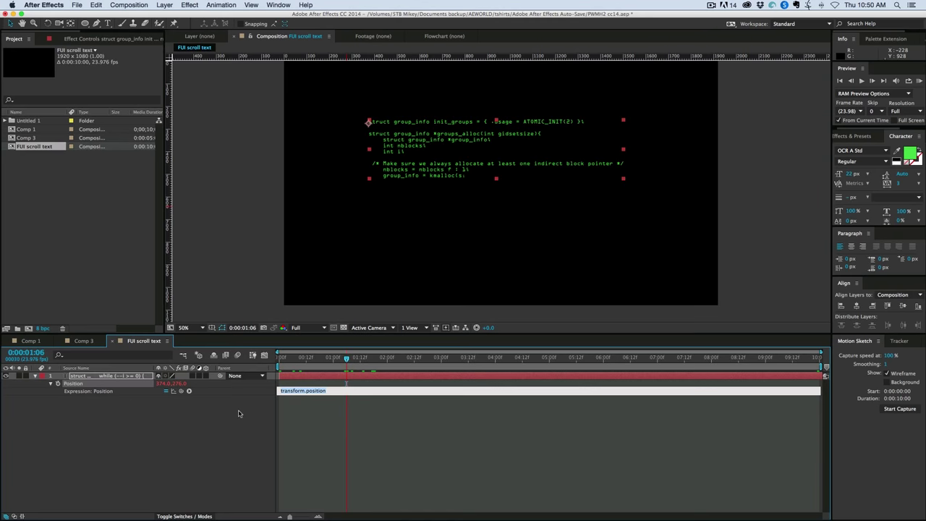
type("this")
type(".")
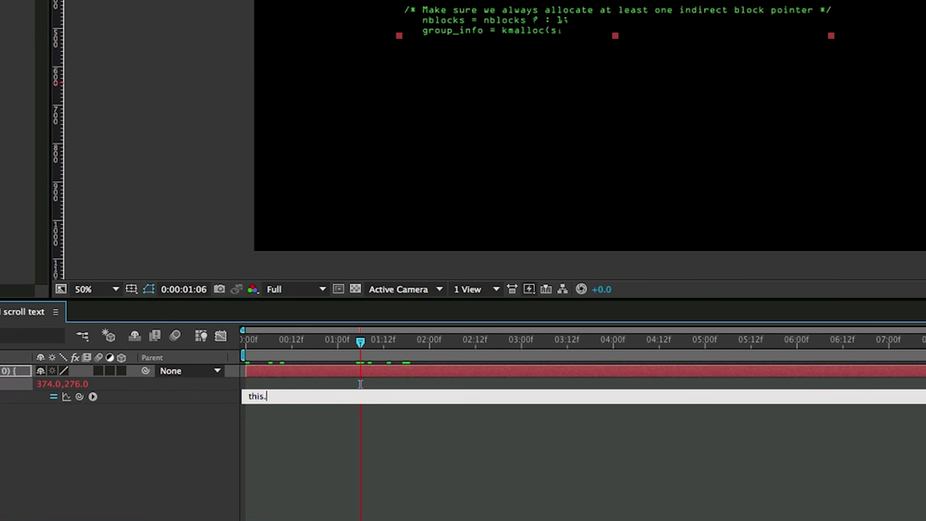
type("sourceRectAtTime(t")
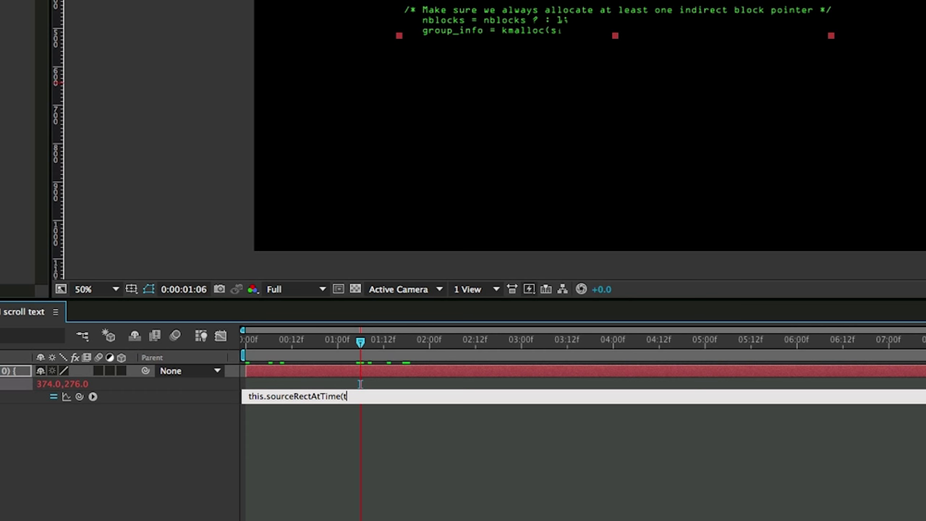
type("ime).height")
type("pl")
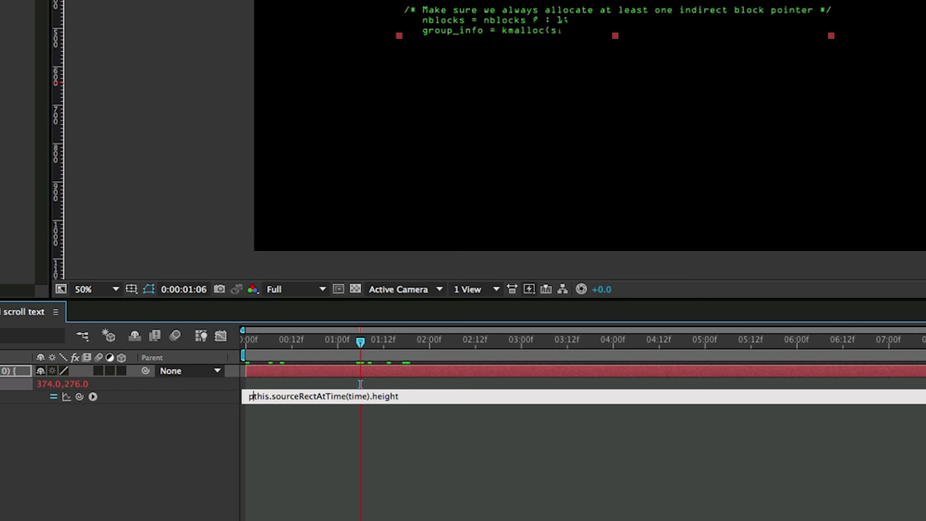
type("ine")
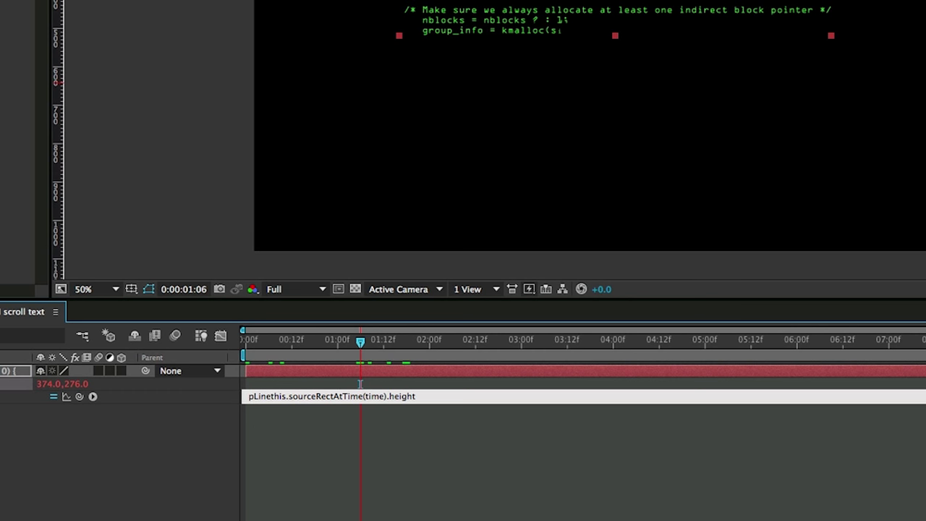
type("=")
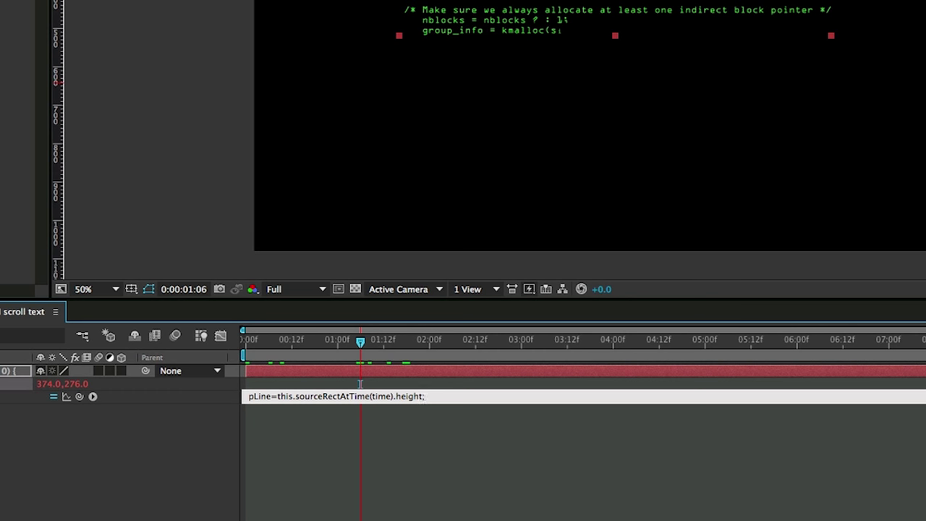
key("Return")
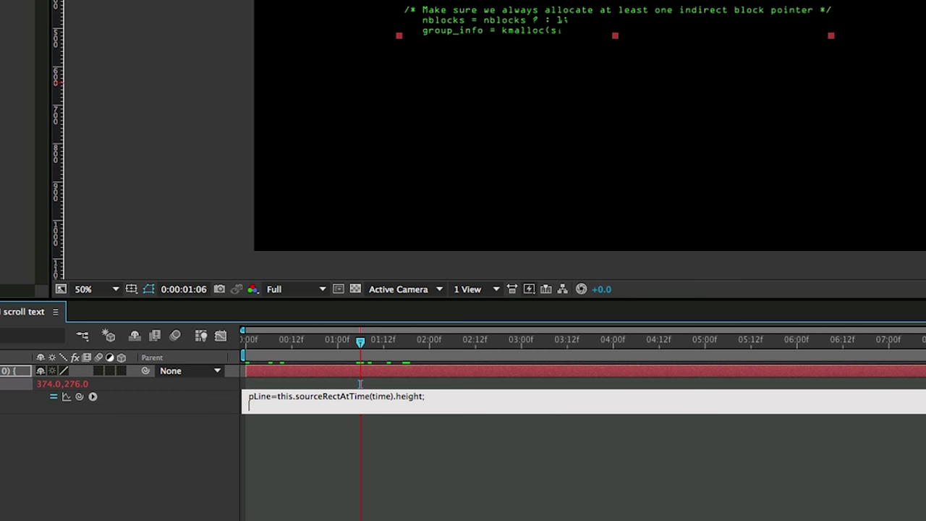
key("Return")
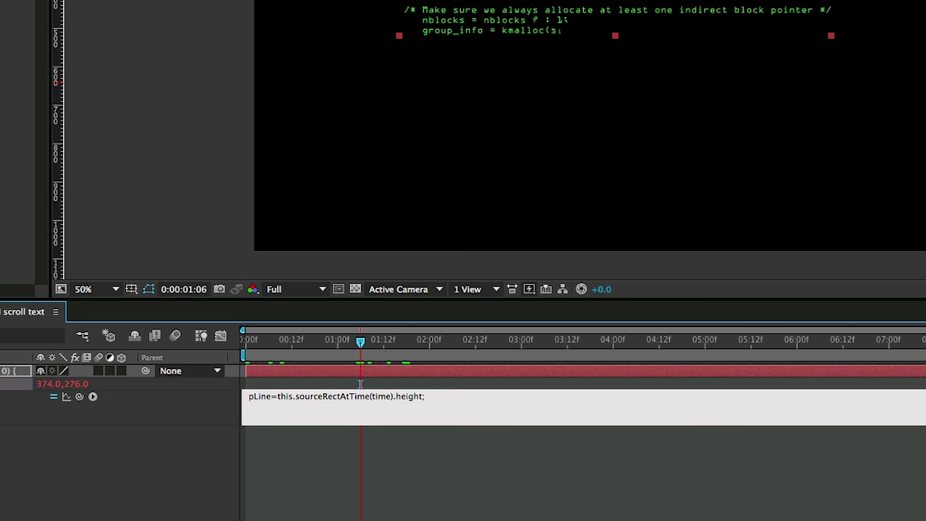
type("value+[0,pLine];")
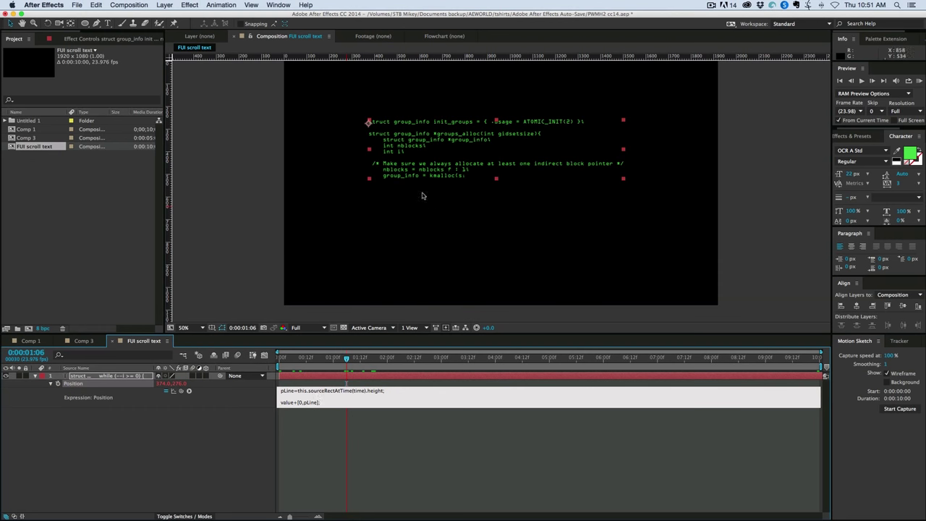
Commit the Position expression and preview the type-on from the start
left_click(325, 427)
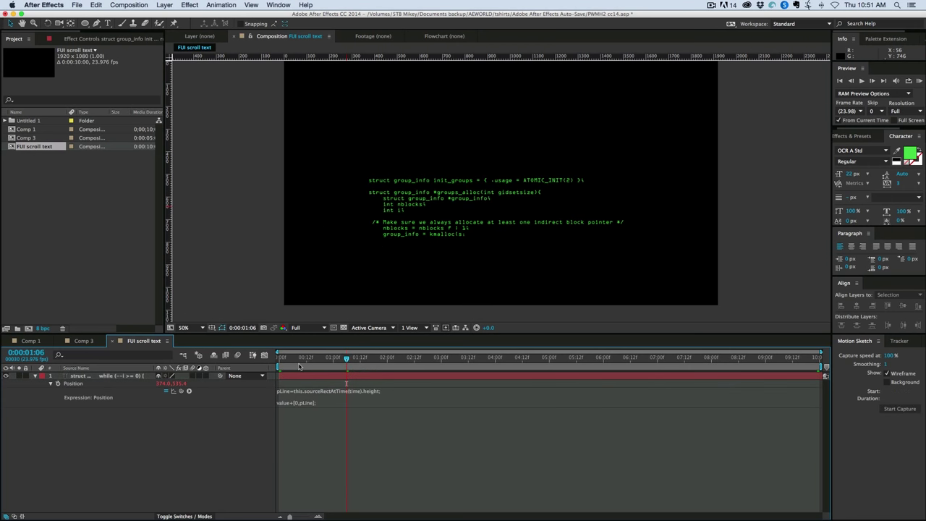
left_click_drag(339, 360, 270, 364)
key("space")
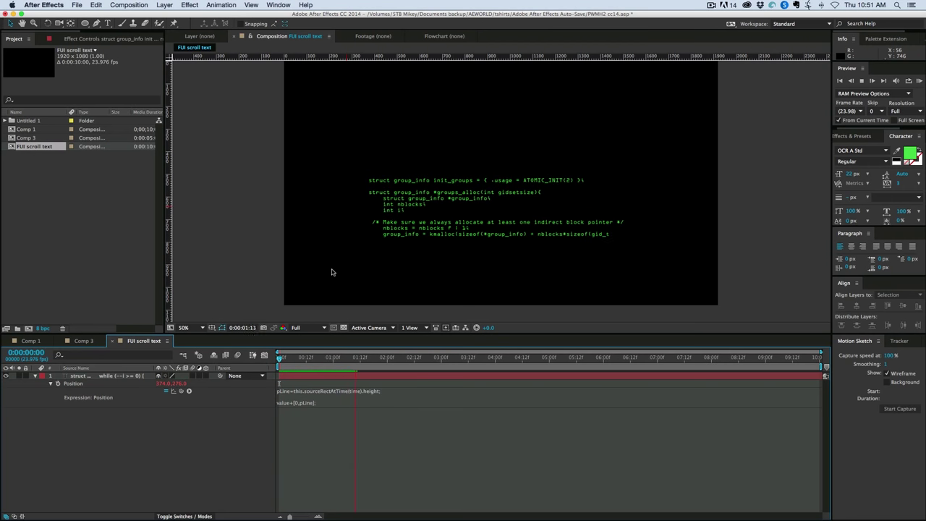
left_click(335, 361)
left_click(331, 359)
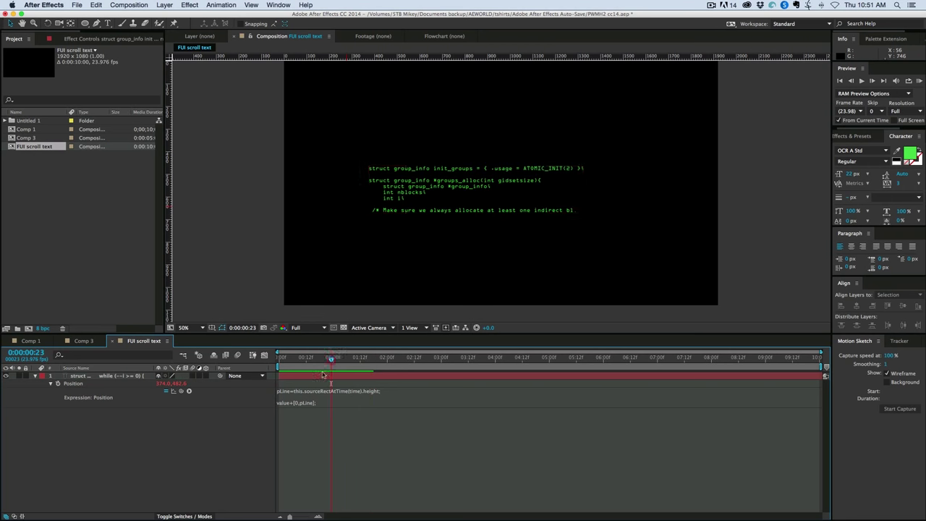
Change the expression to value-[0,pLine] and replay the animation from frame 0
left_click(295, 402)
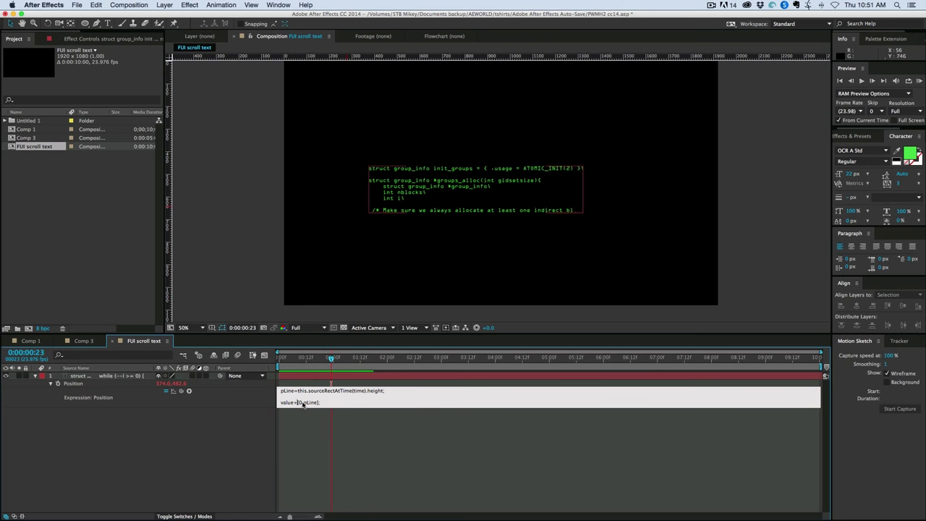
key("BackSpace")
type("-")
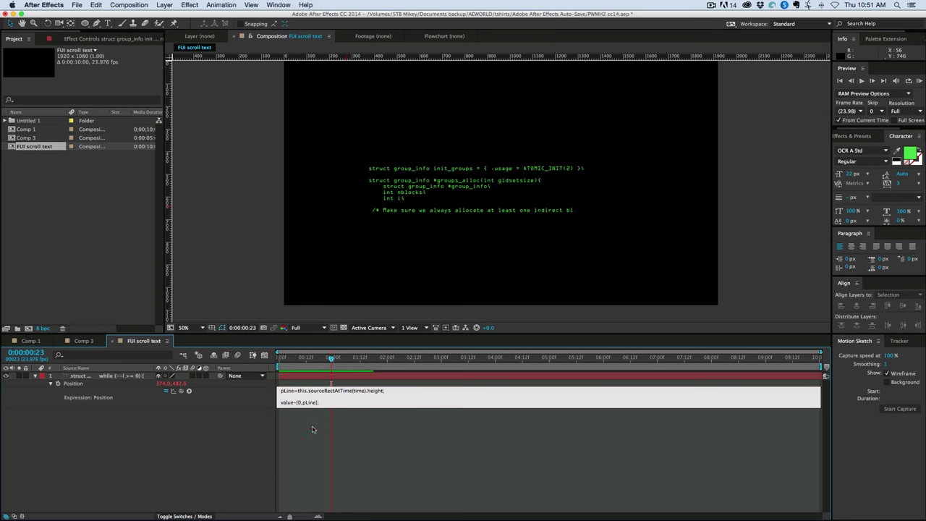
left_click(311, 429)
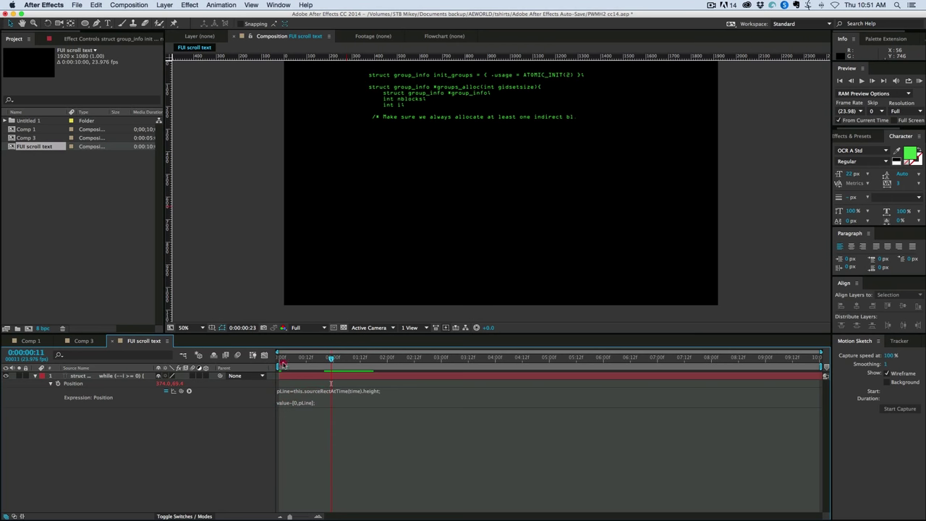
key("Home")
key("space")
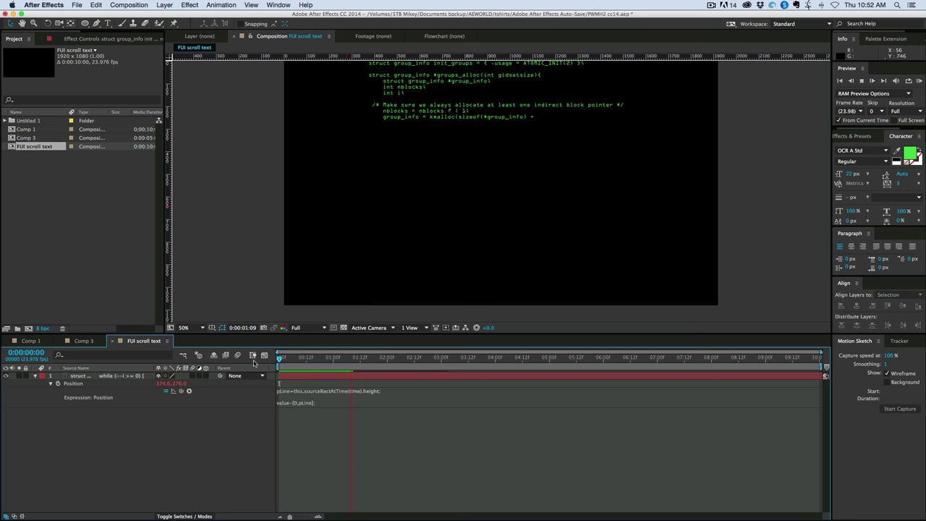
At 1:04, drag the code text lower to Position 410, 848 and replay the preview
key("space")
left_click(343, 360)
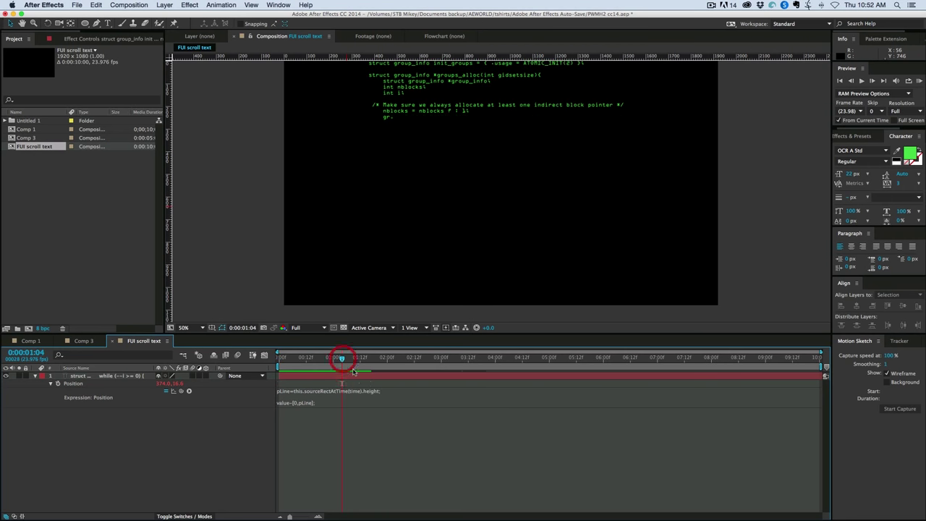
left_click(347, 376)
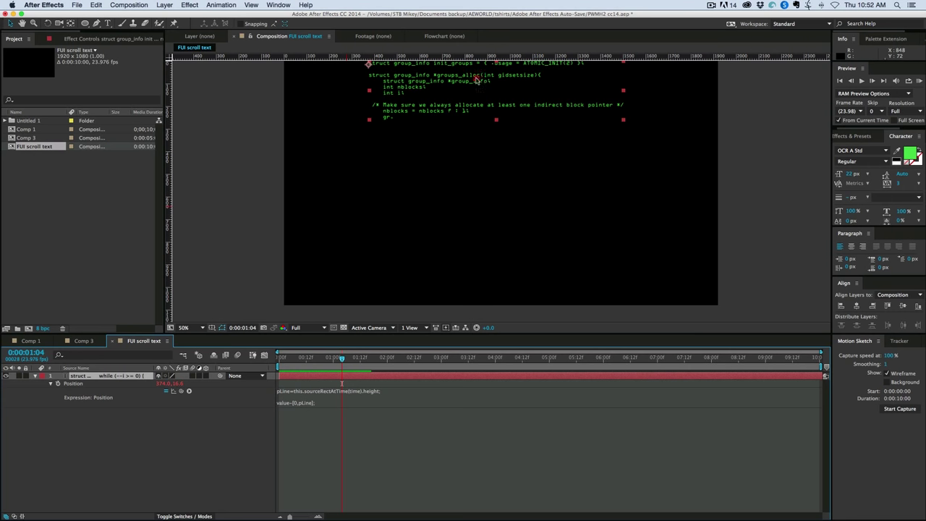
left_click_drag(475, 79, 483, 209)
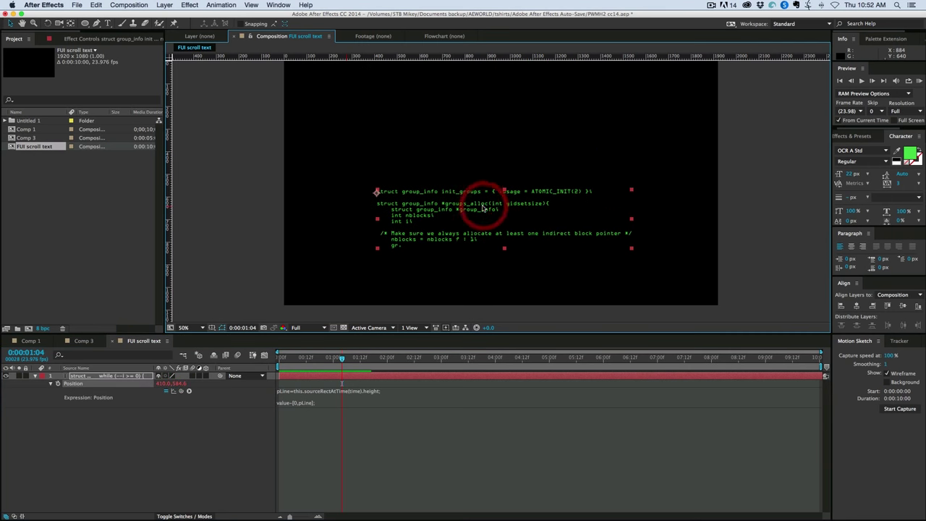
left_click(313, 364)
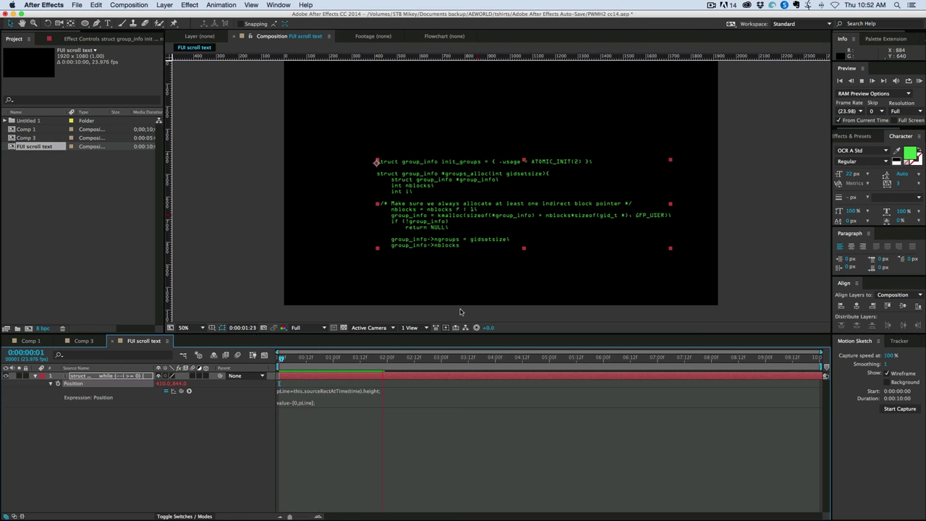
Show only the text layer's Scale and test shrinking it to about 77%
left_click(433, 427)
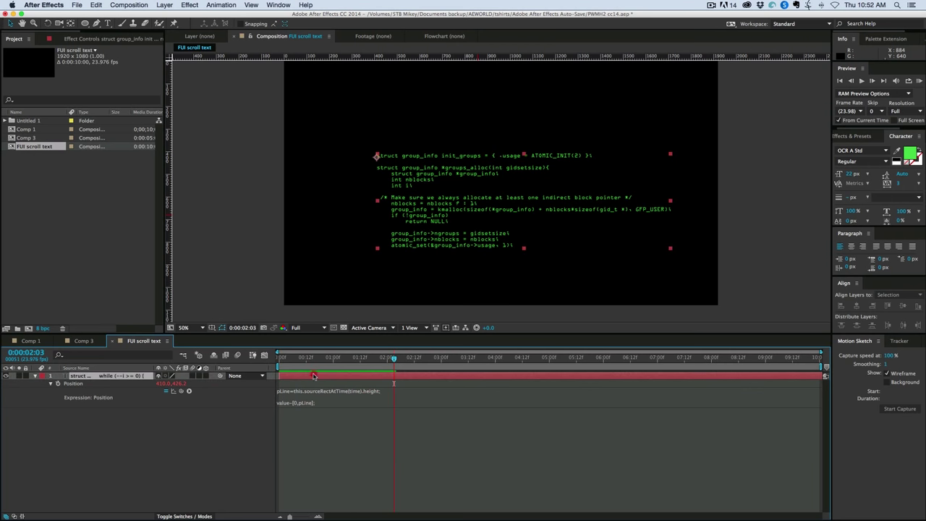
left_click(313, 375)
key("s")
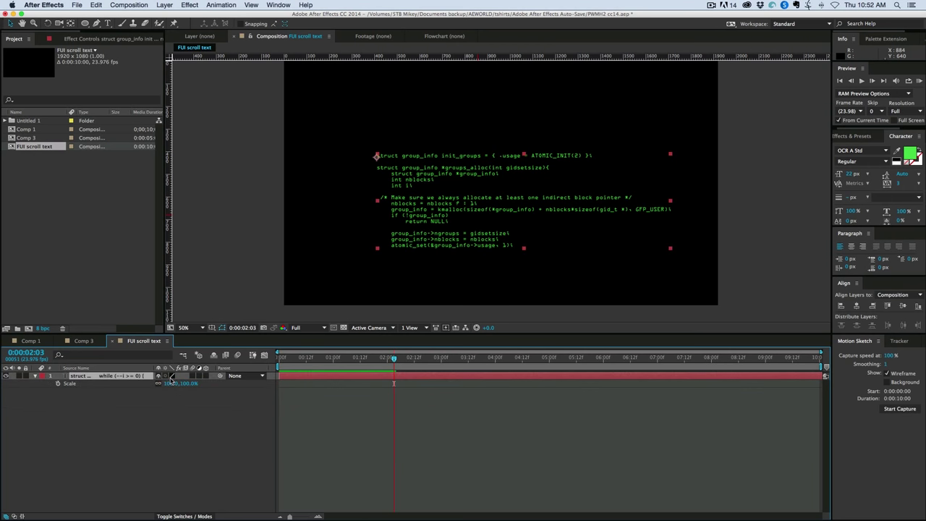
left_click_drag(670, 156, 586, 171)
left_click_drag(314, 362, 341, 358)
Play the scaled text back, then reveal the layer's Transform and Position expression
key("space")
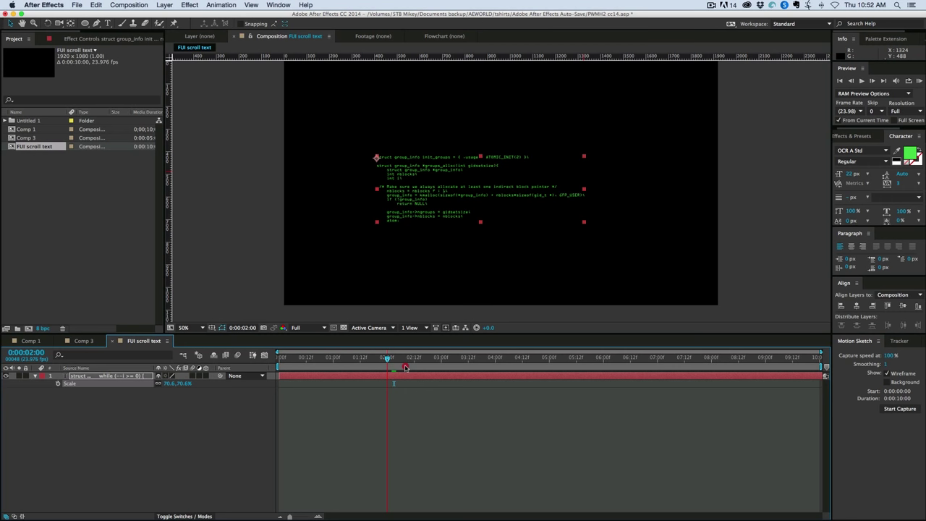
mouse_move(405, 359)
left_mouse_down()
mouse_move(372, 358)
mouse_move(393, 358)
left_mouse_up()
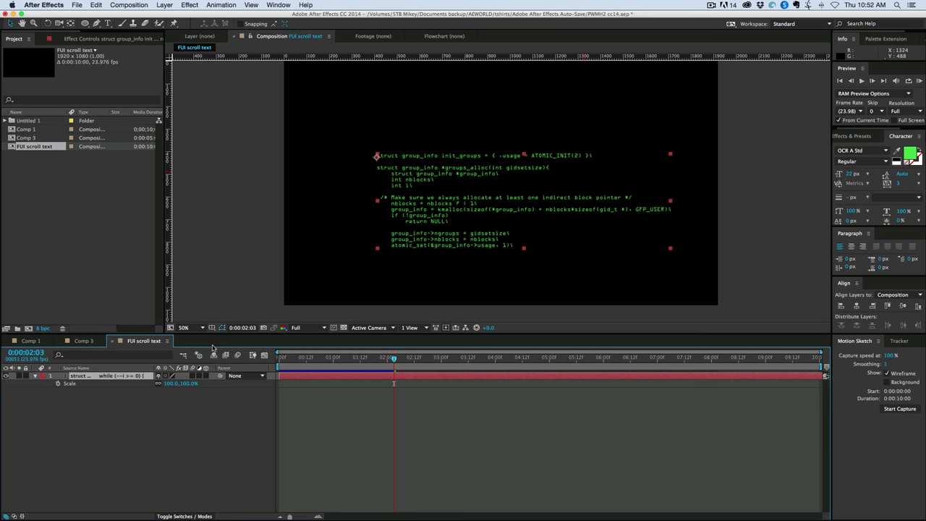
left_click(36, 376)
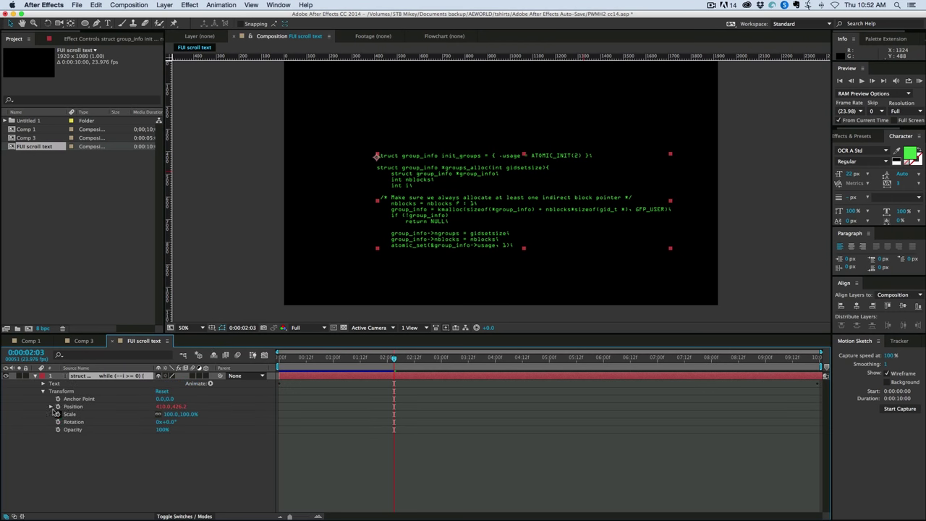
left_click(51, 407)
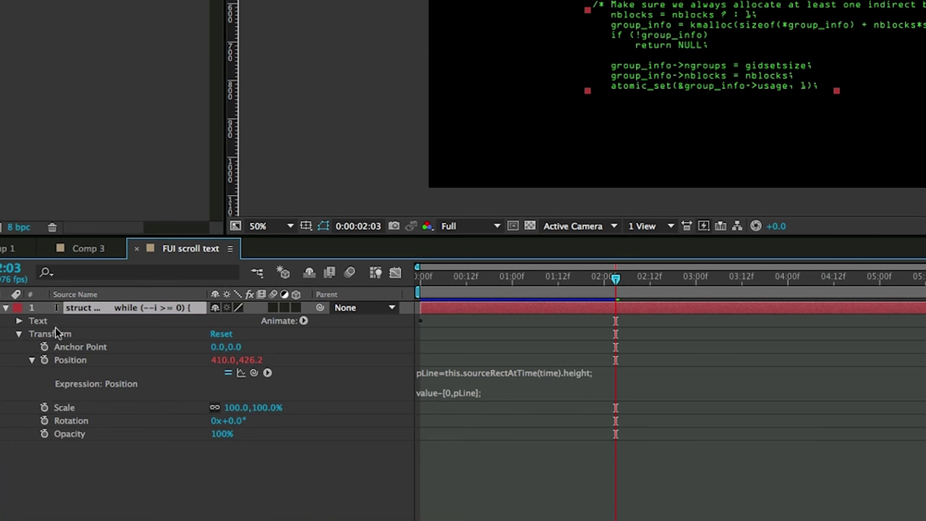
Add a line scaler=(transform.scale[1]/100); to the Position expression, pickwhipped to Scale
left_click(550, 390)
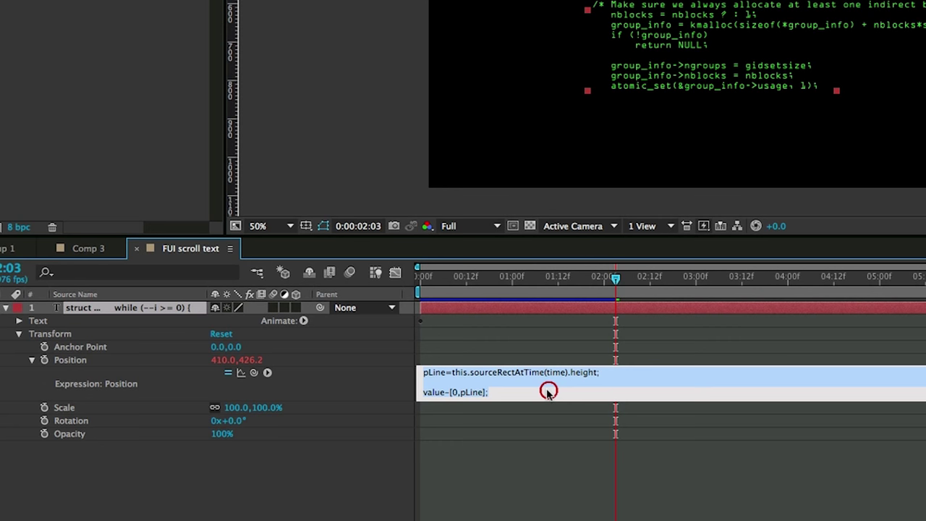
left_click(620, 393)
key("BackSpace")
key("BackSpace")
key("BackSpace")
key("BackSpace")
key("BackSpace")
key("BackSpace")
key("BackSpace")
key("BackSpace")
key("BackSpace")
key("BackSpace")
key("BackSpace")
key("BackSpace")
key("BackSpace")
key("BackSpace")
key("BackSpace")
key("BackSpace")
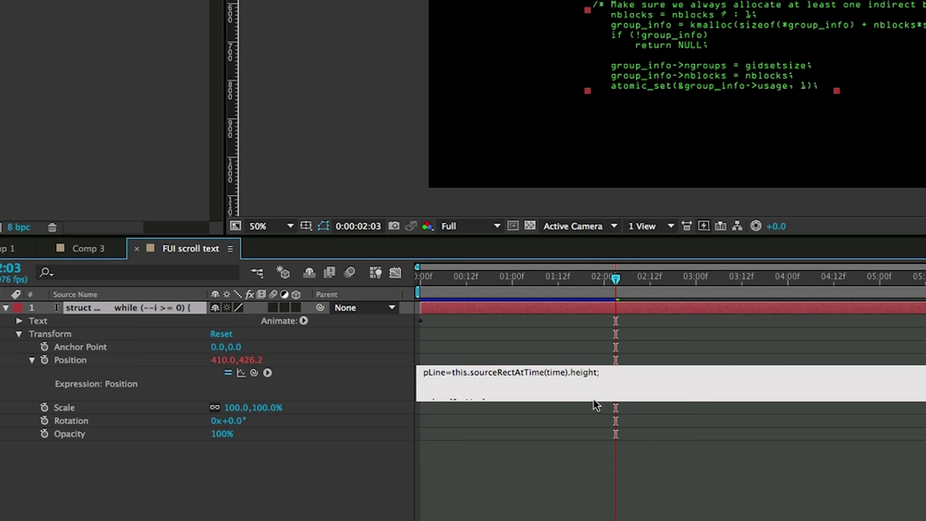
left_click_drag(591, 407, 597, 444)
type("scaler=(")
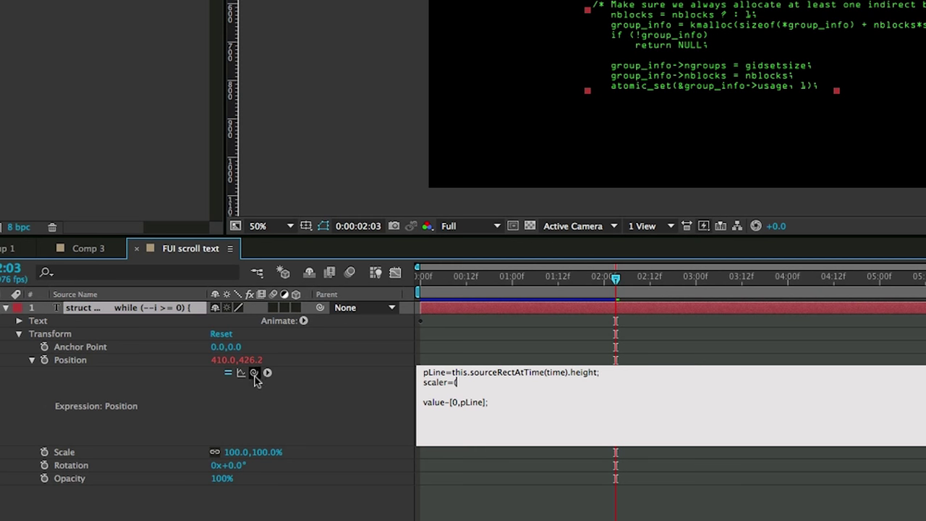
left_click_drag(254, 373, 261, 456)
type("/100);")
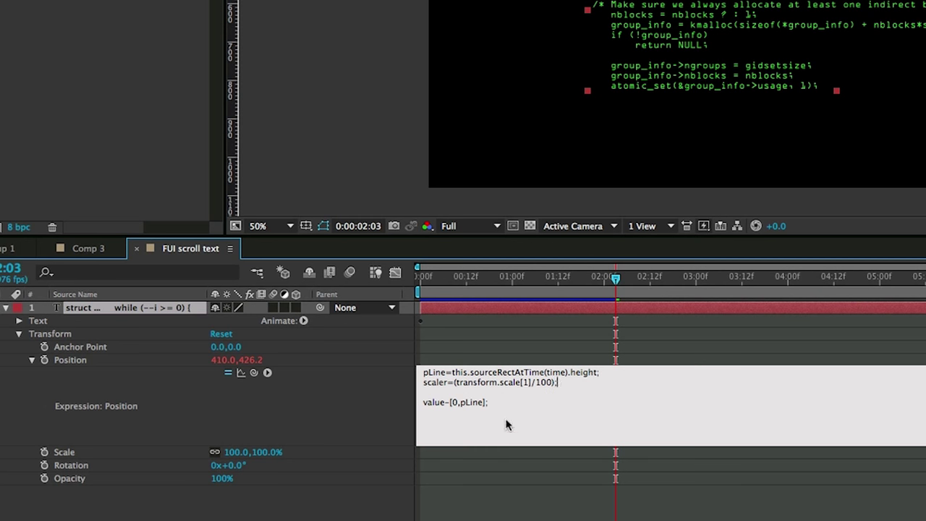
Change the value line to pLine*scaler, commit, and scale the text to 72%
left_click(482, 404)
type("*")
left_click(528, 351)
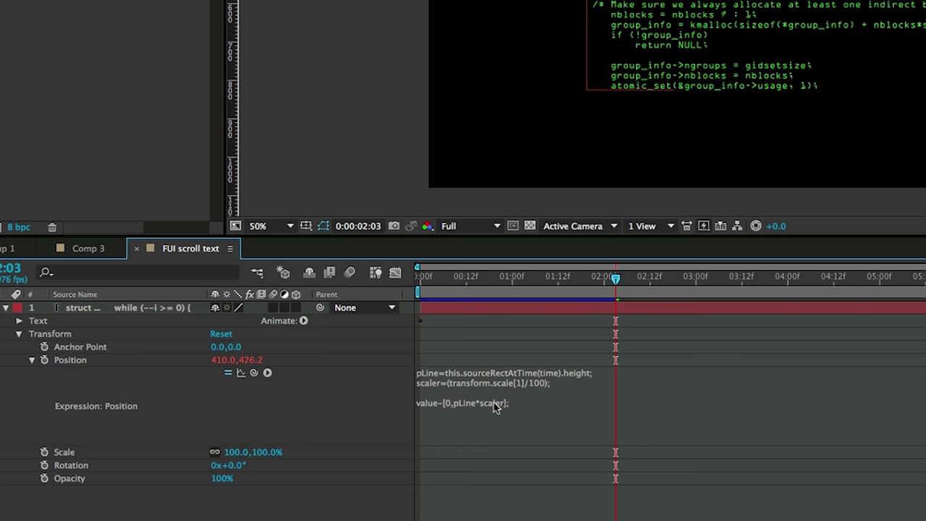
left_click(499, 307)
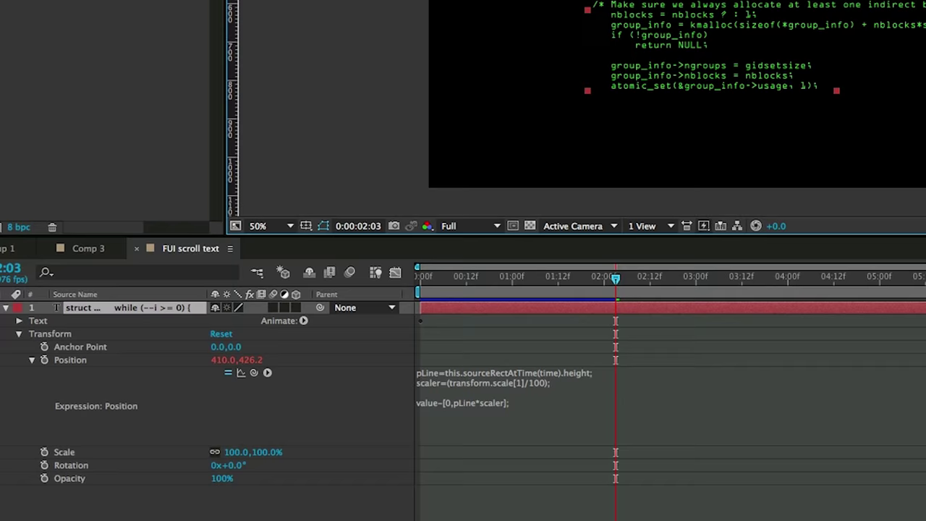
left_click_drag(253, 451, 233, 451)
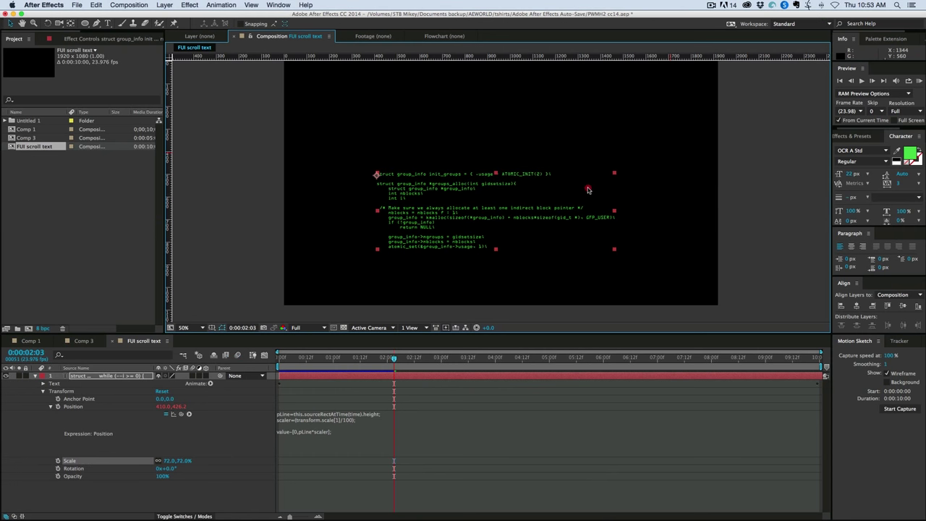
Stop playback near 1:22 on a frame with code and move the text right
left_click(347, 362)
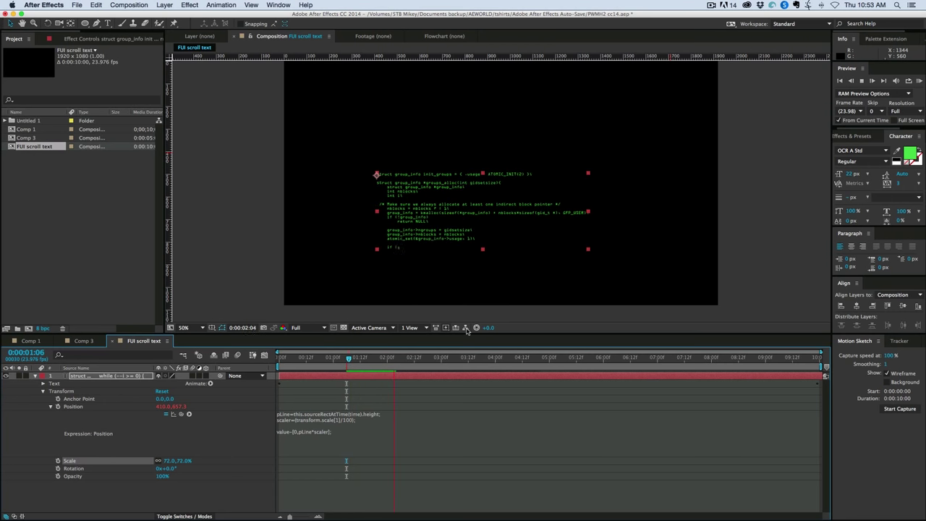
left_click(390, 361)
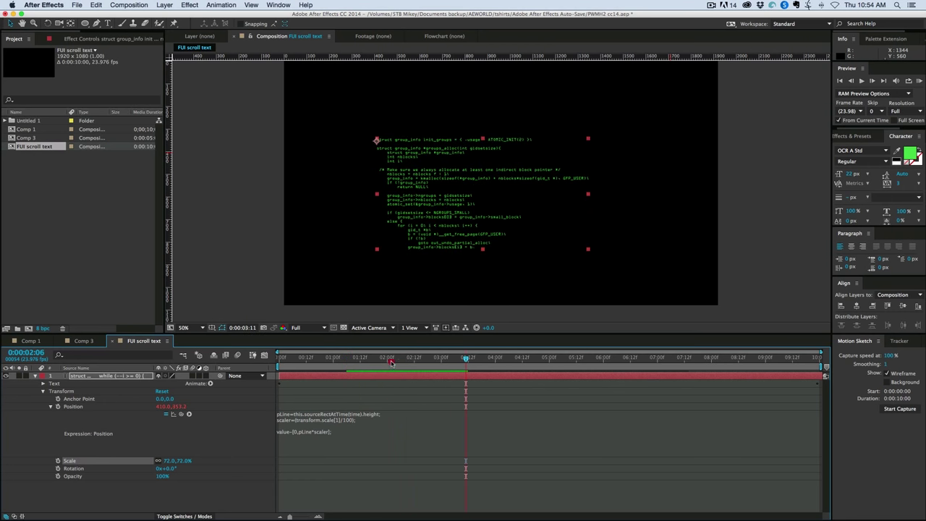
left_click(415, 202)
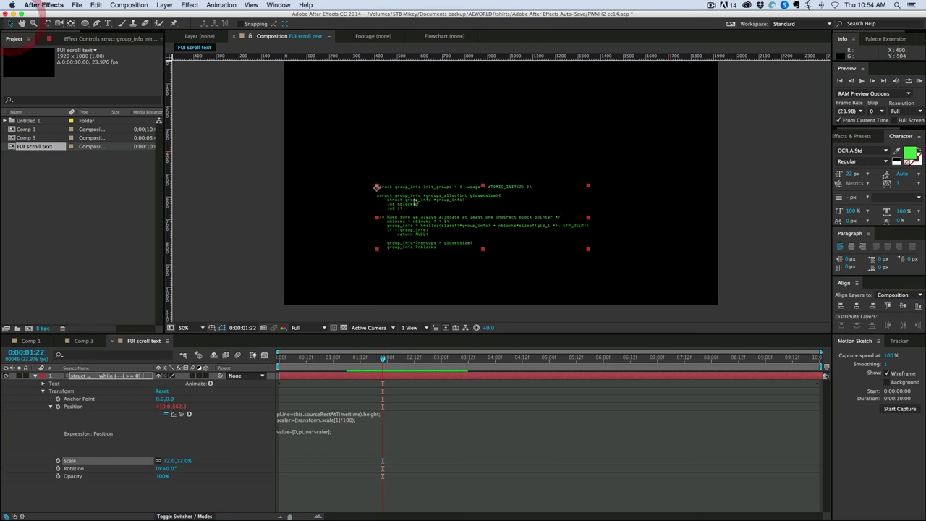
left_click_drag(415, 203, 441, 201)
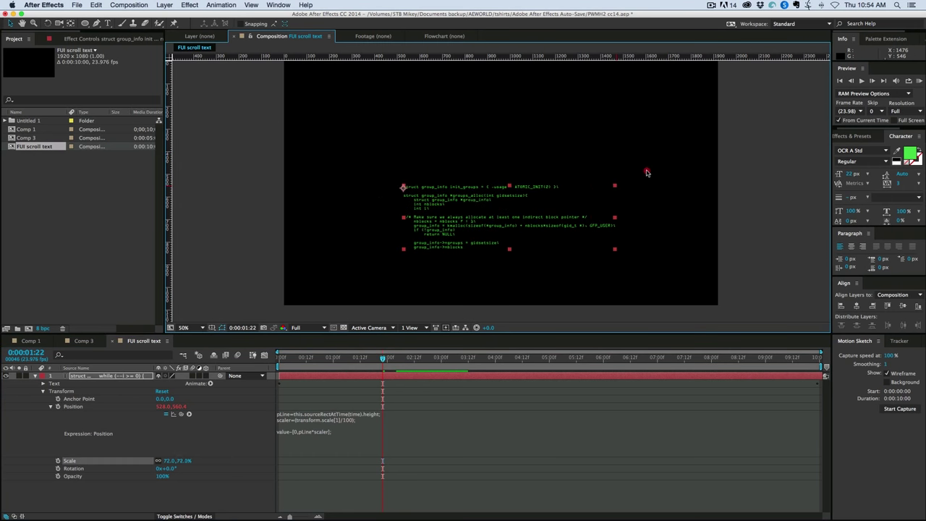
Scale the code text to 104.8% and nudge it left to 120, 494
left_click_drag(646, 172, 715, 150)
left_click_drag(473, 178, 458, 178)
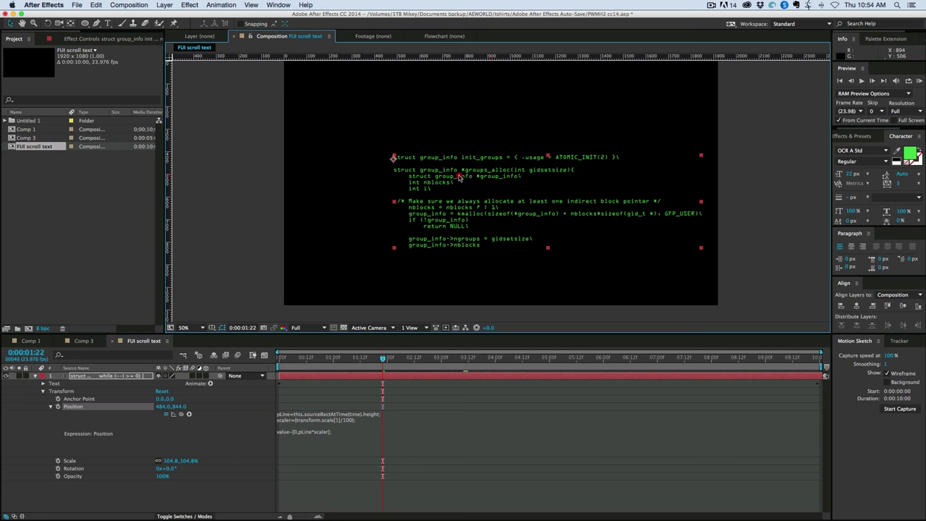
key("shift+Left")
key("shift+Left")
key("shift+Left")
key("shift+Left")
key("shift+Left")
key("shift+Left")
key("shift+Left")
key("shift+Left")
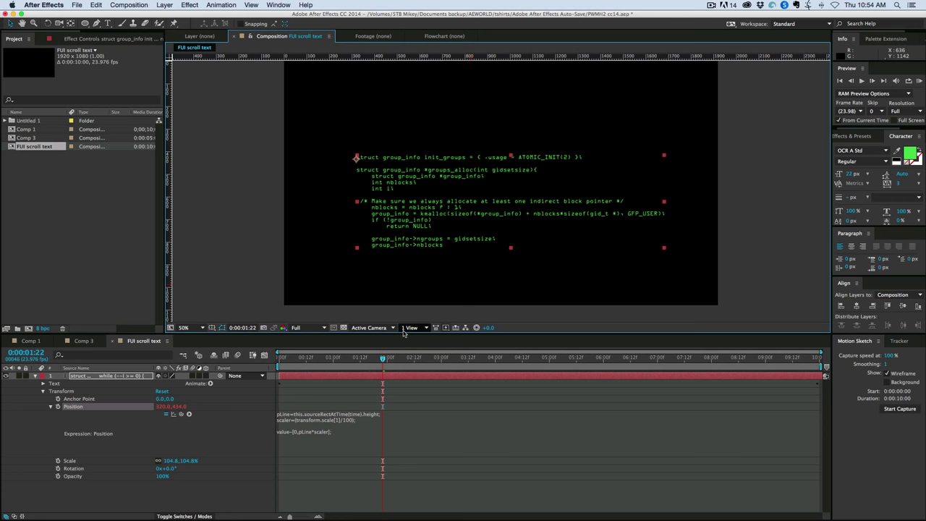
left_click(42, 394)
Create a 1920×1080 black solid and place it beneath the code text layer
left_click(326, 403)
key("ctrl+y")
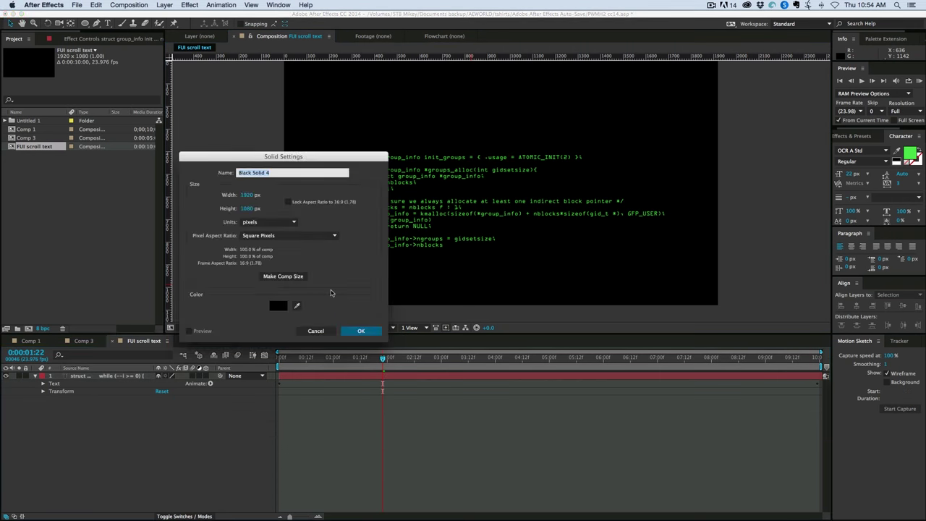
left_click(371, 332)
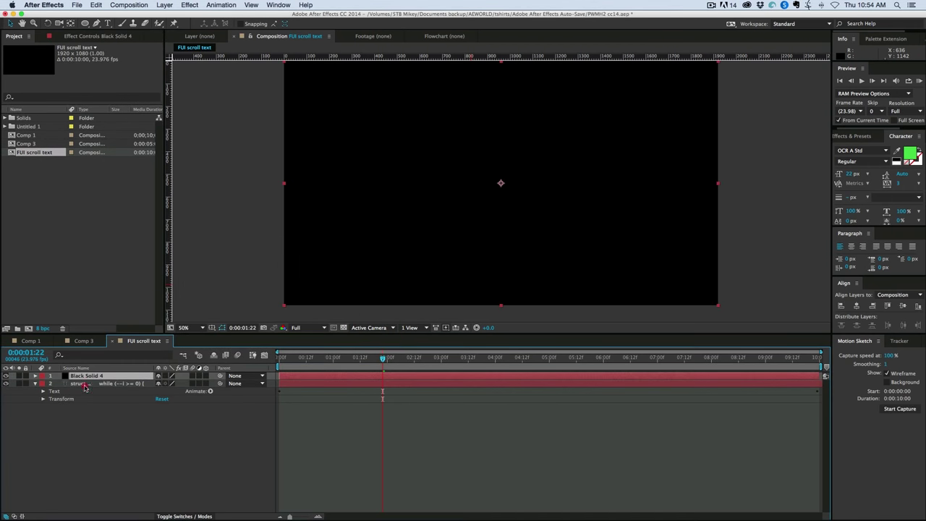
left_click_drag(85, 387, 100, 402)
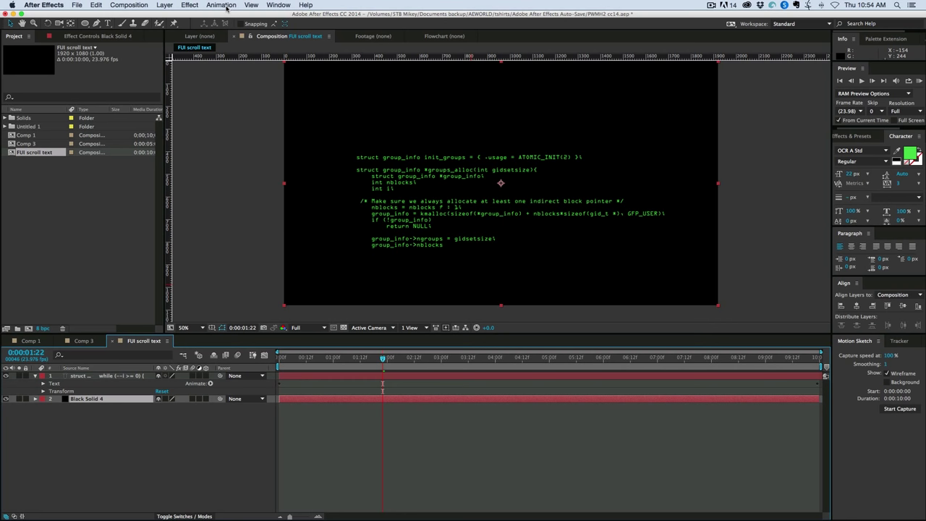
Apply a Normal-blend Grid using Width & Height Sliders, leaving only horizontal lines in frame
left_click(189, 5)
left_click(347, 448)
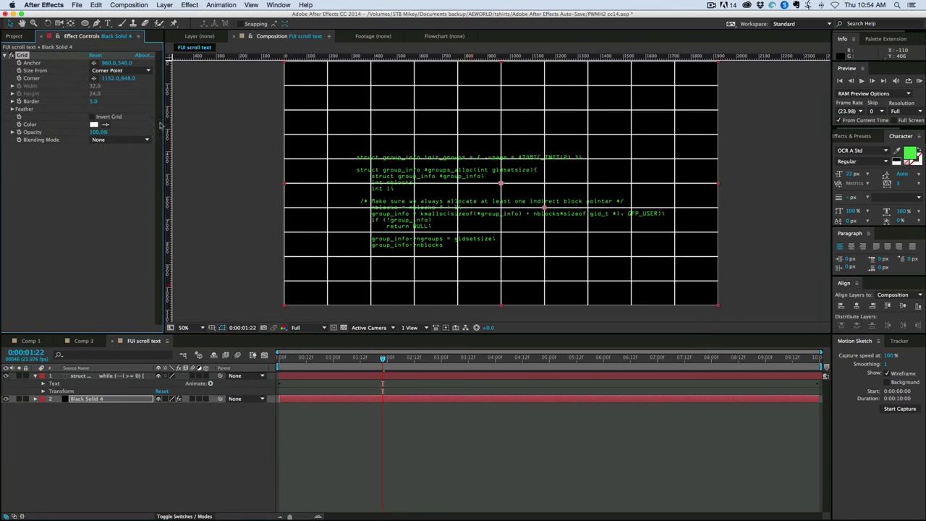
left_click(123, 144)
left_click(121, 155)
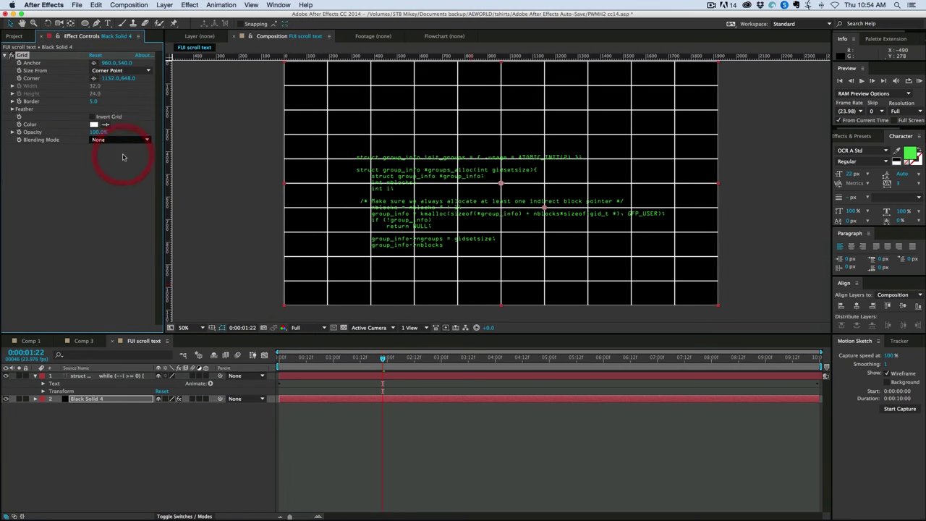
left_click(119, 70)
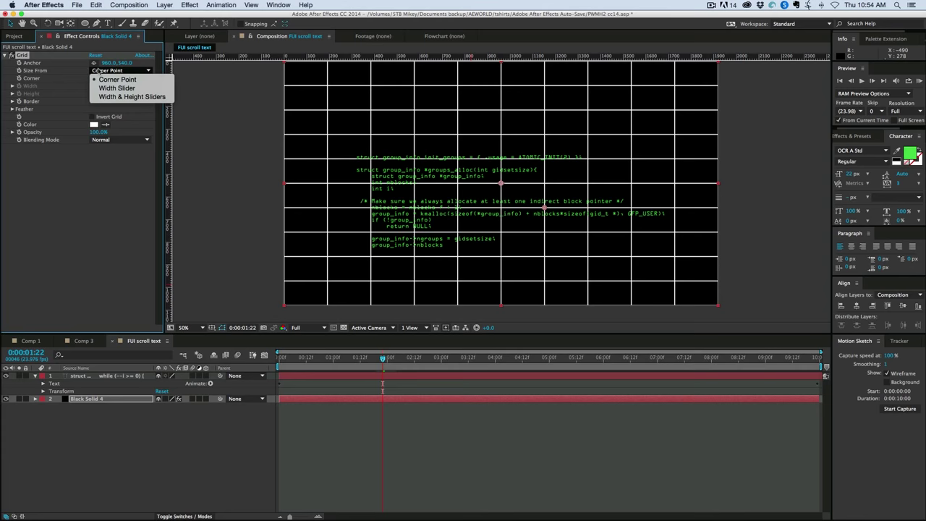
left_click(120, 101)
left_click_drag(97, 85, 248, 93)
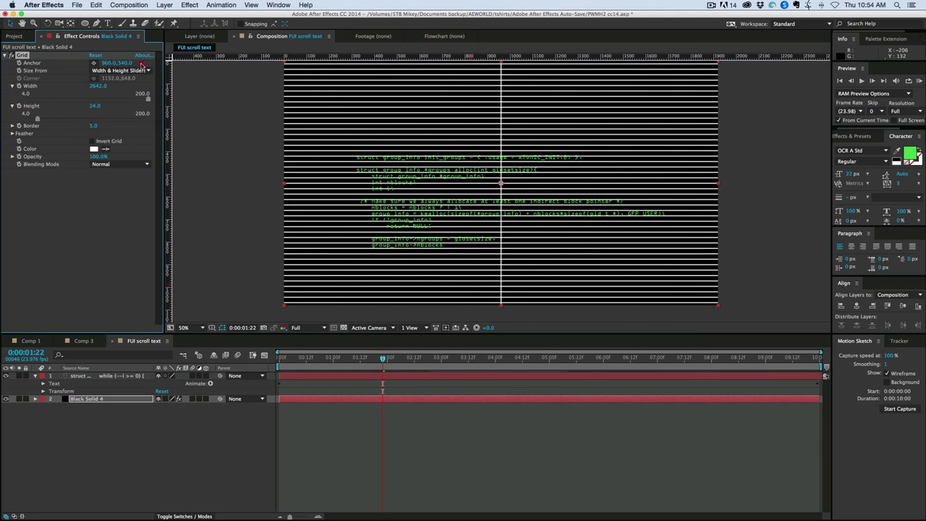
left_click_drag(118, 63, 377, 75)
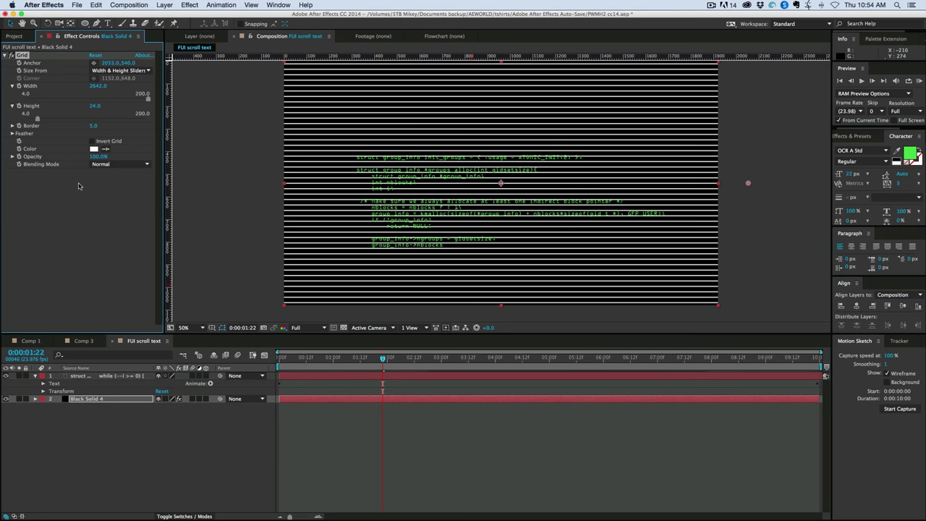
Set the grid Height to 10 and lower its Opacity to about 24%
left_click(94, 106)
key("Return")
key("period")
key("period")
key("period")
key("period")
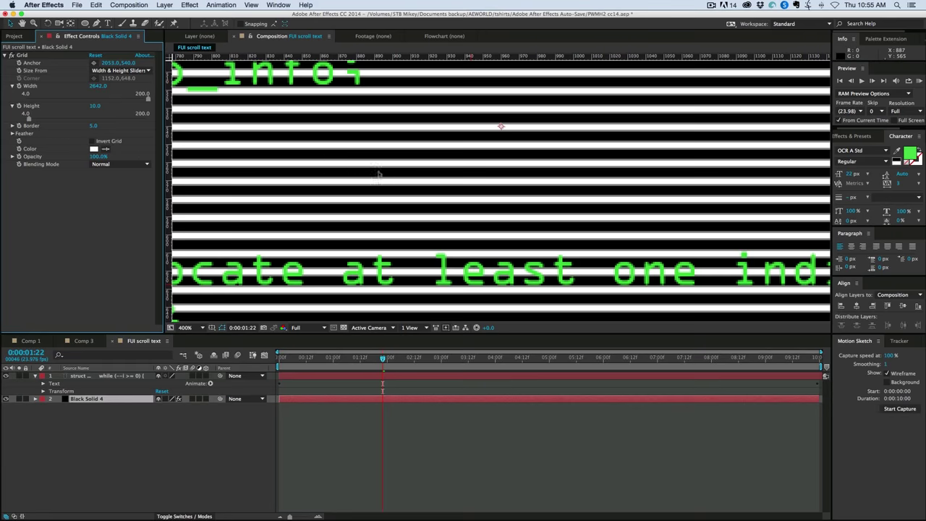
scroll(405, 174, "down", 3)
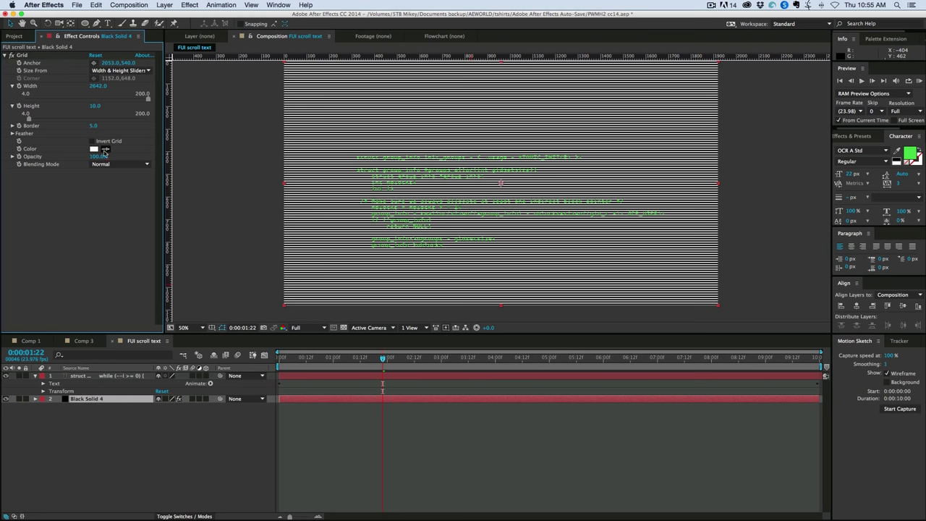
left_click_drag(99, 156, 82, 157)
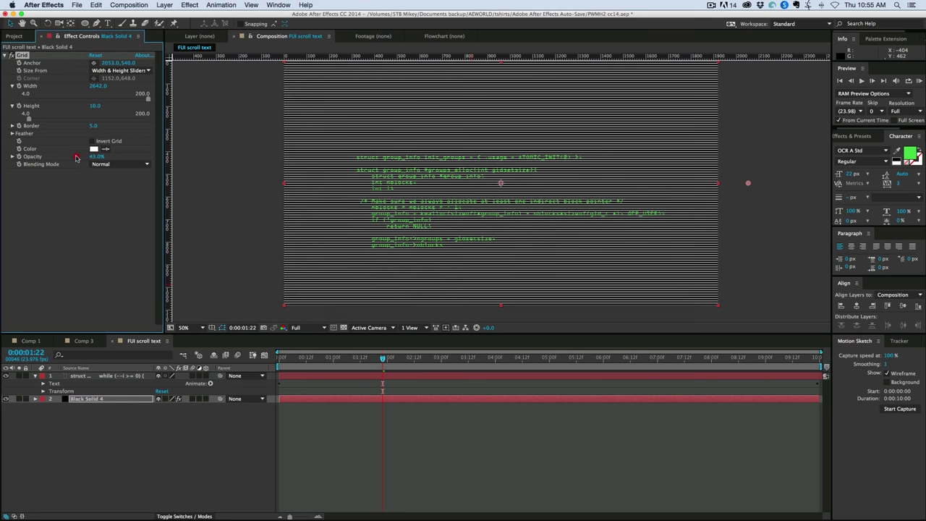
left_click_drag(76, 157, 70, 158)
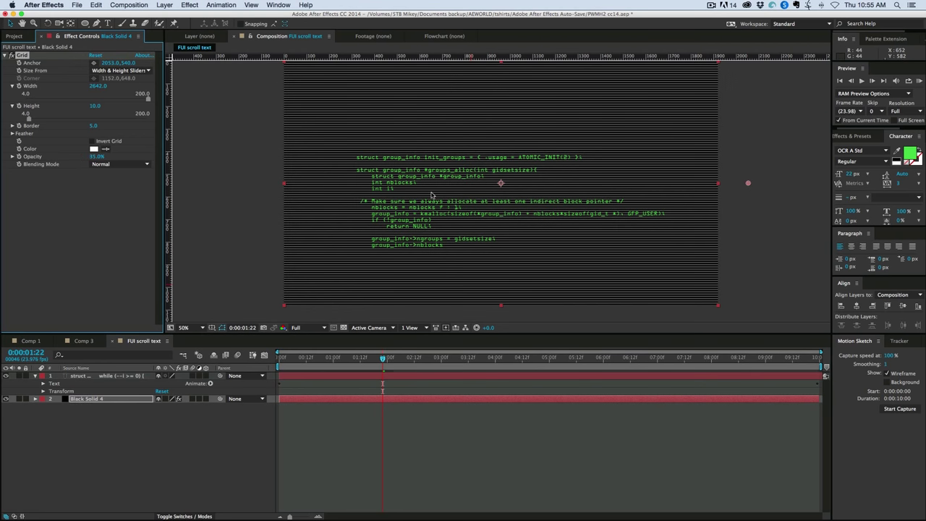
scroll(431, 194, "up", 5)
scroll(431, 194, "down", 3)
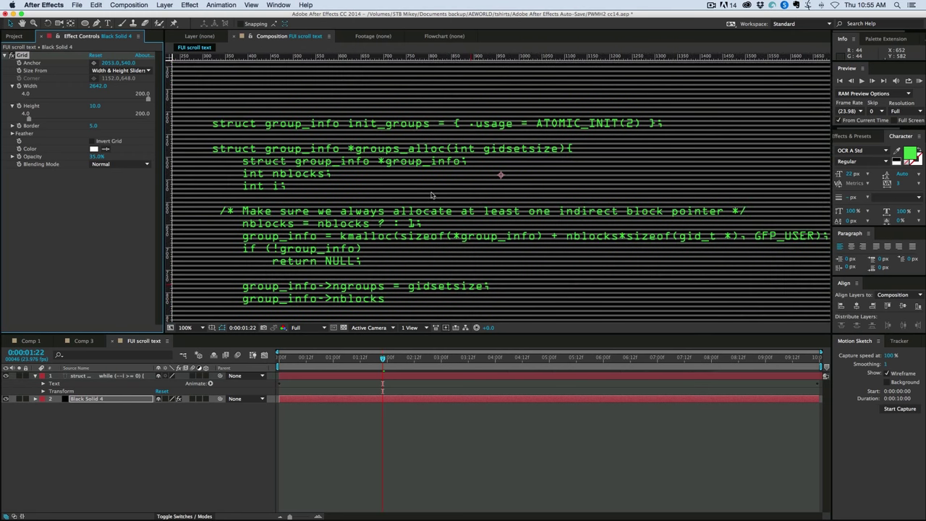
scroll(431, 194, "down", 2)
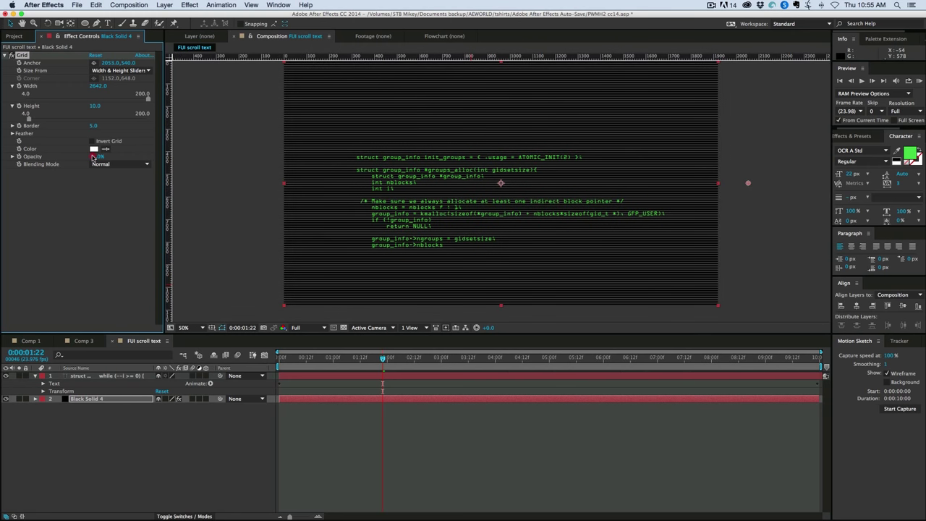
scroll(479, 206, "down", 2)
left_click(335, 461)
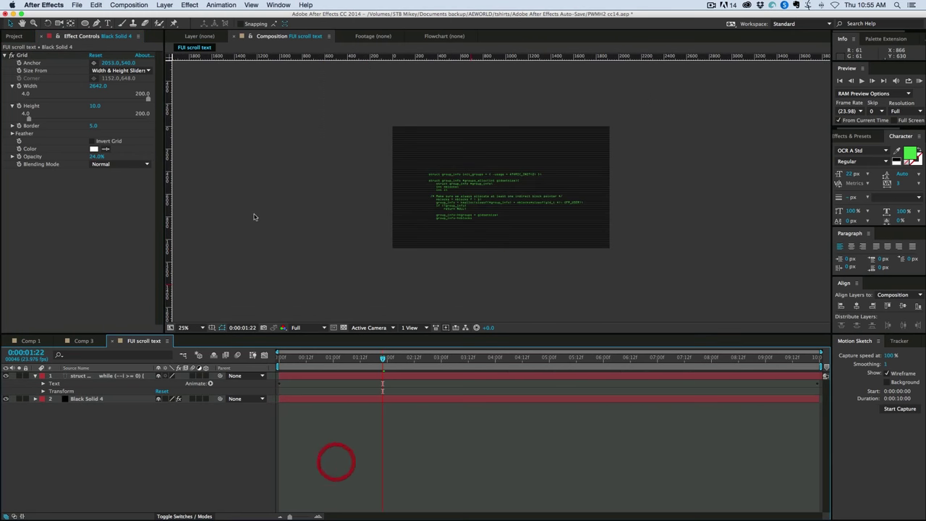
Add a new adjustment layer at the top of the comp
left_click(167, 5)
mouse_move(171, 16)
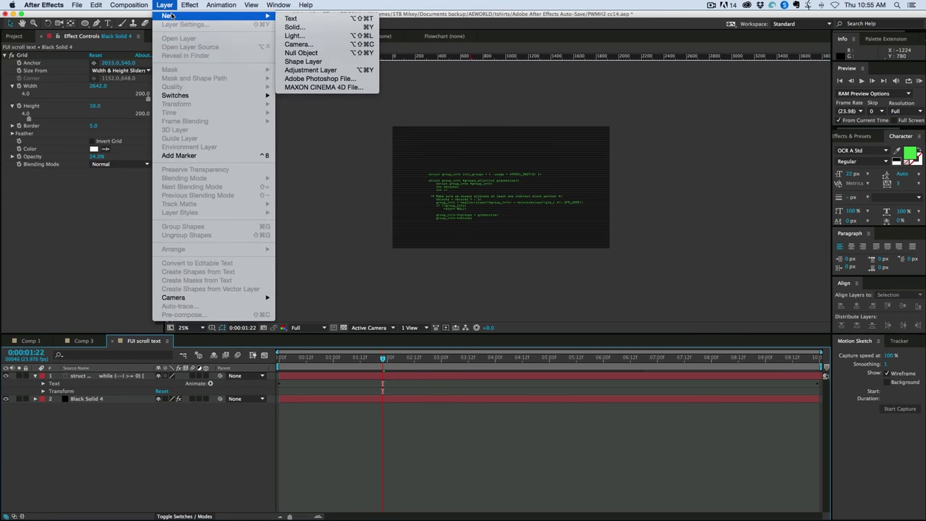
left_click(351, 70)
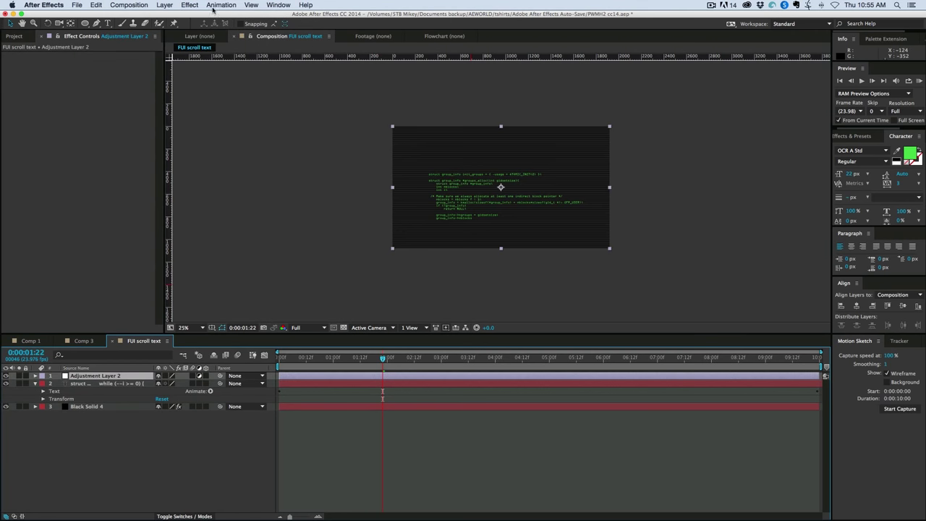
Apply Optics Compensation to the adjustment layer with Field of View 72.8
left_click(190, 5)
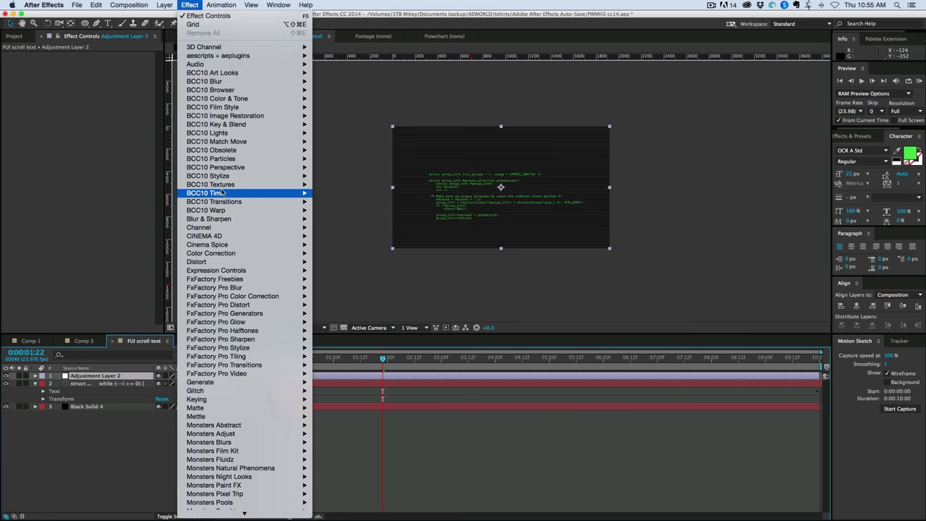
mouse_move(205, 262)
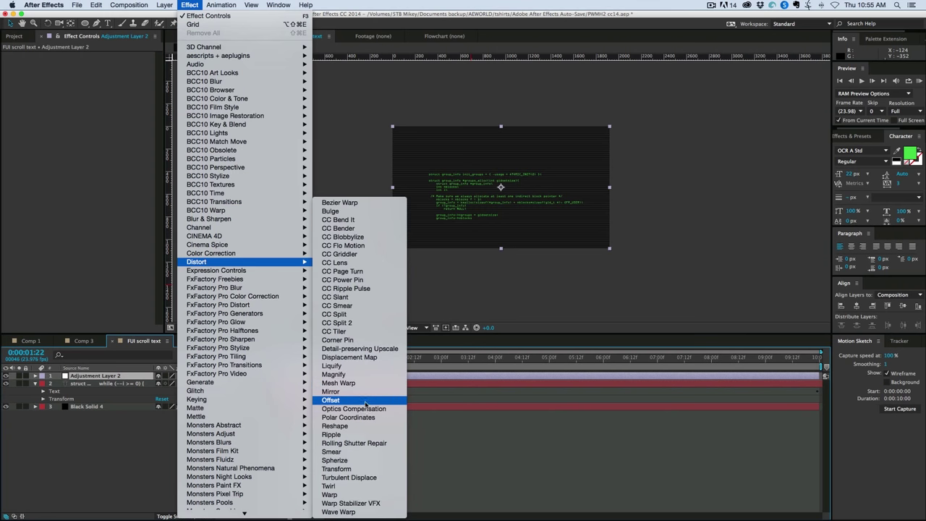
left_click(365, 408)
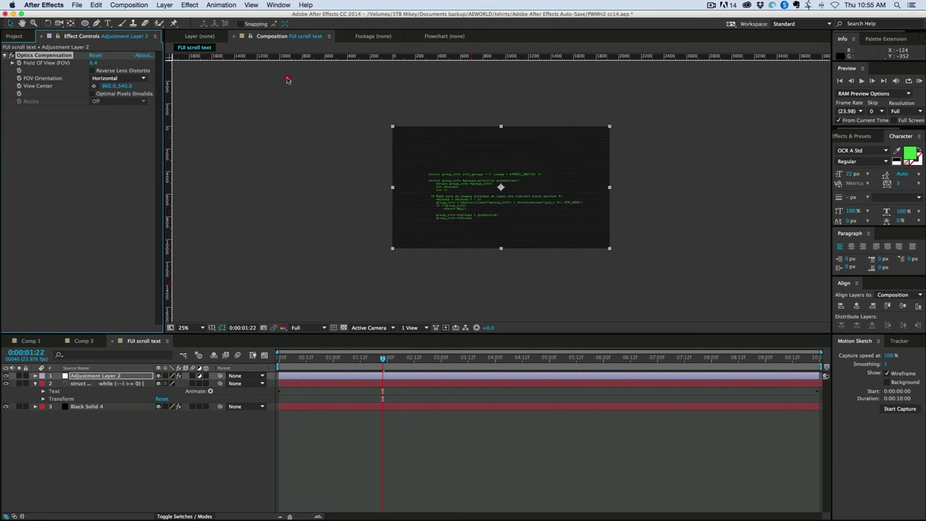
left_click_drag(287, 79, 468, 91)
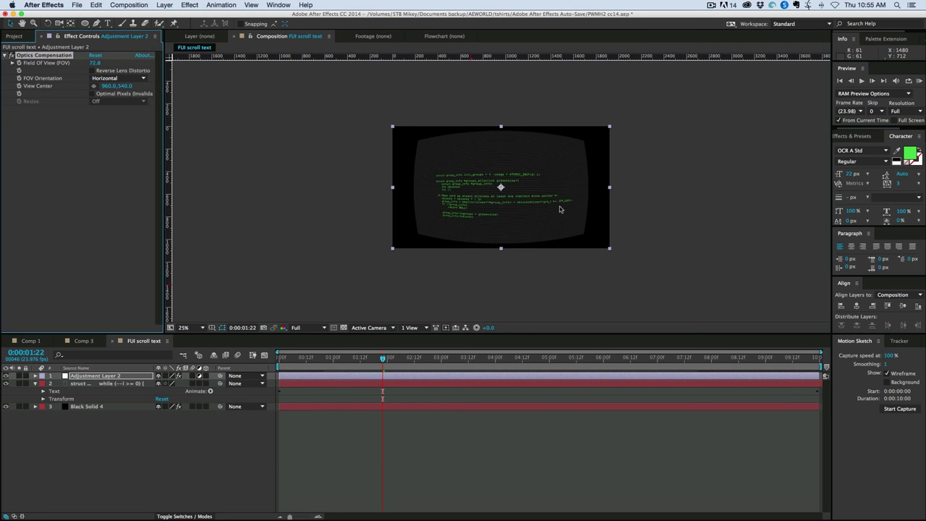